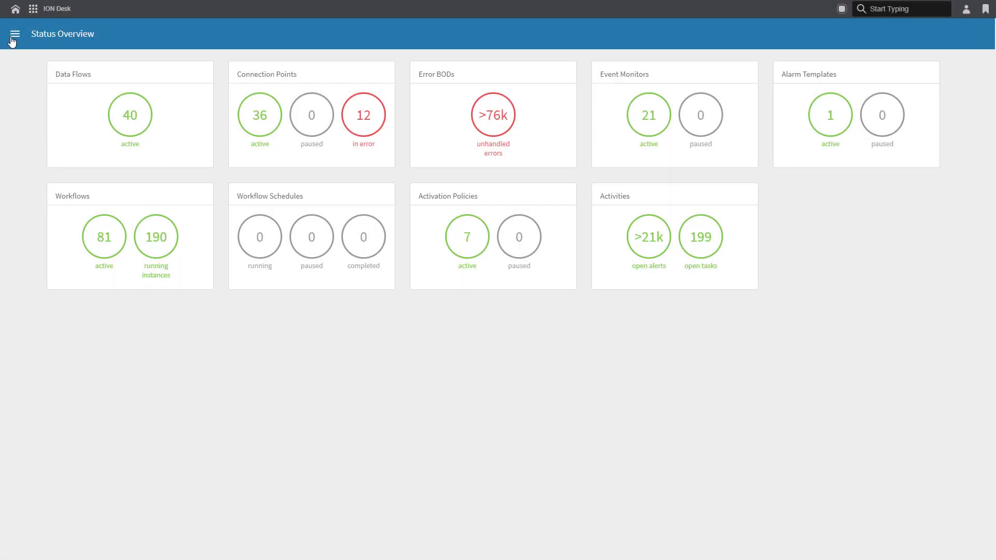
# Step: Enable the Data Loader preview feature in the ION Service configuration and confirm it
pyautogui.click(12, 36)
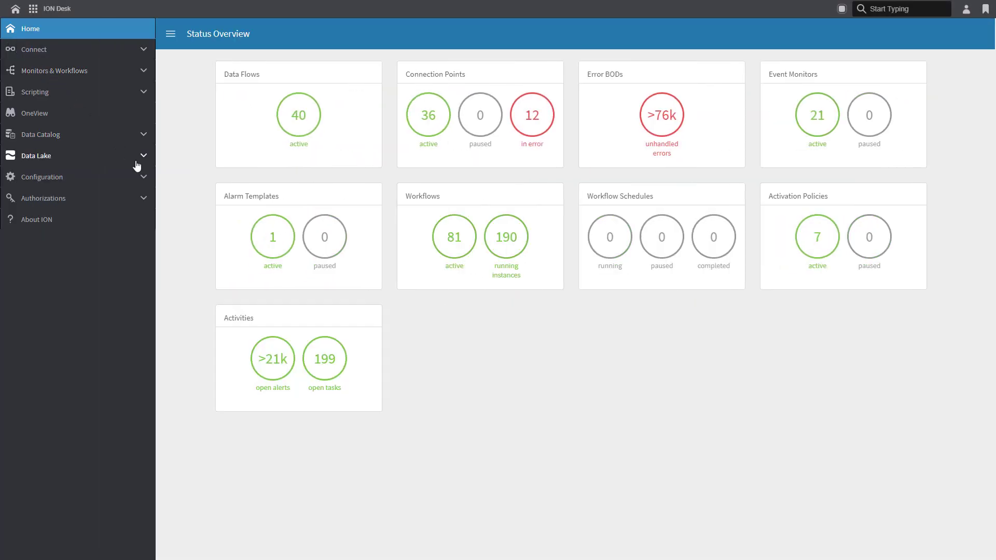
pyautogui.click(143, 175)
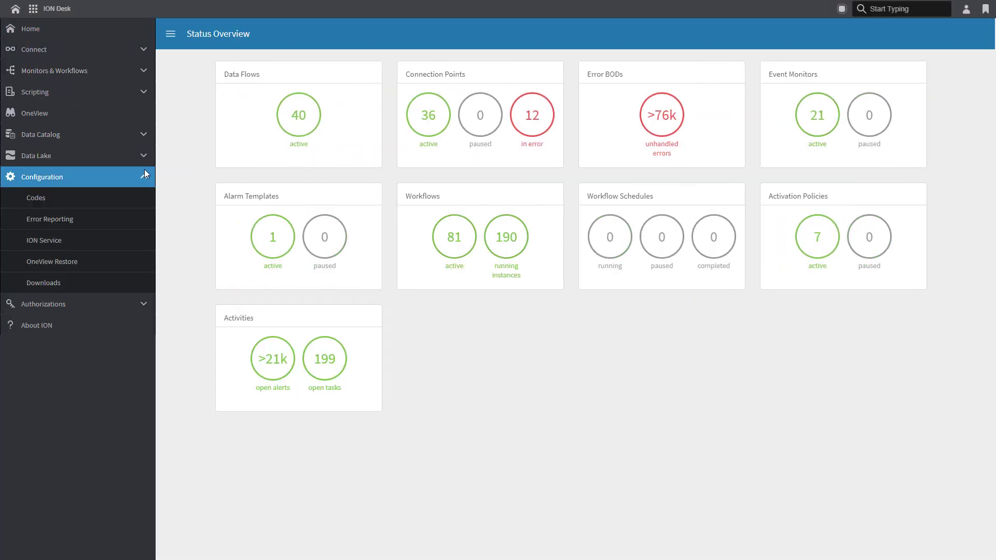
pyautogui.click(130, 240)
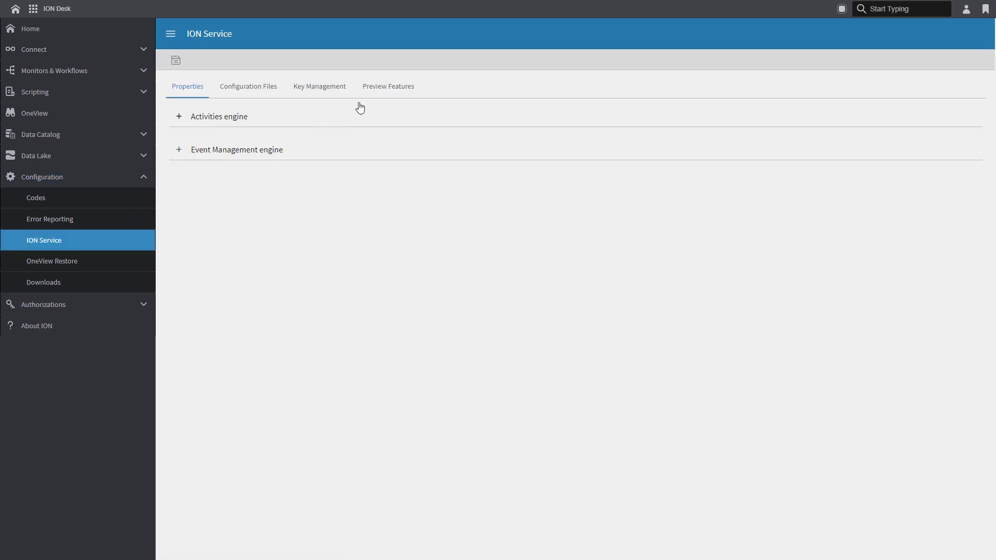
pyautogui.click(381, 92)
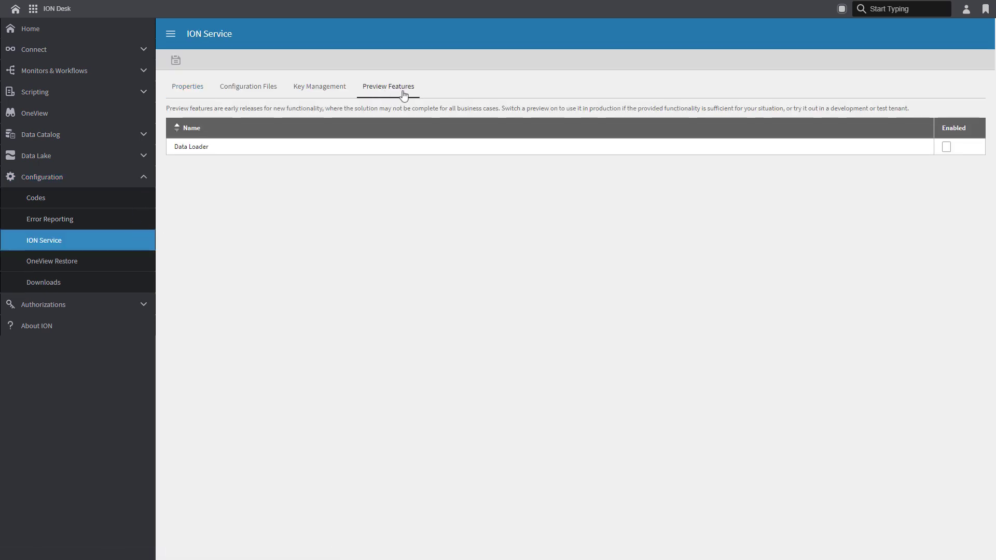
pyautogui.click(945, 148)
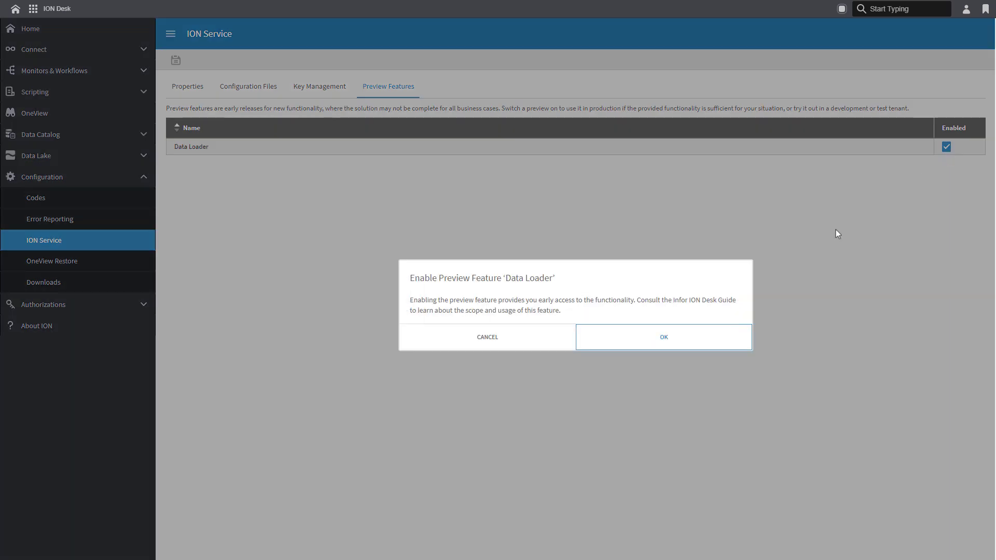
pyautogui.click(684, 339)
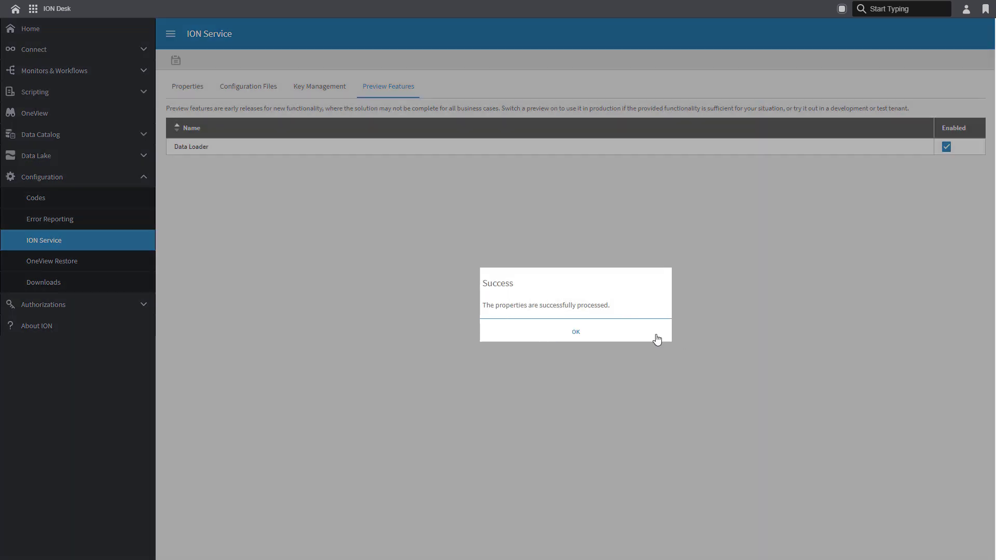
pyautogui.click(590, 339)
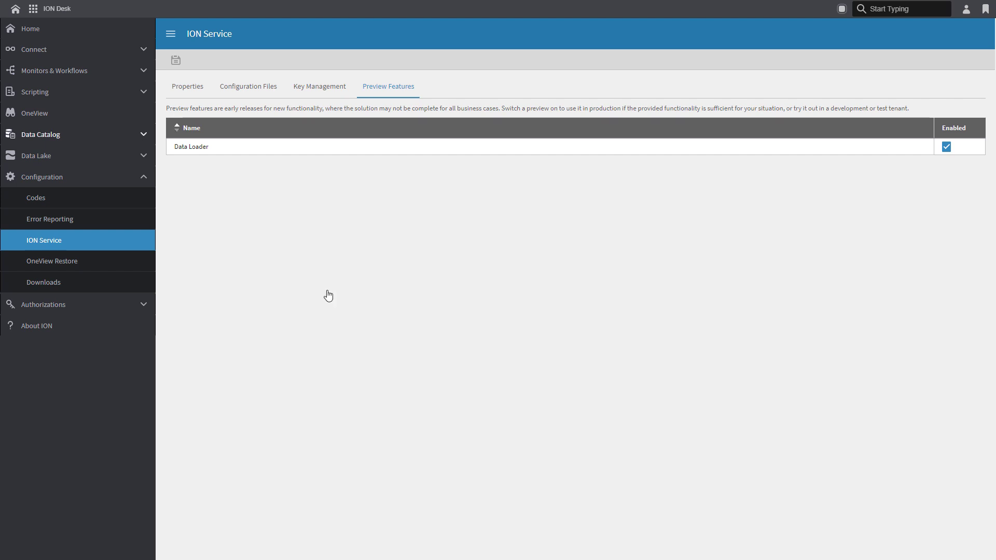
# Step: In ION API, add a Backend Service authorized app named 'Data Loader demo' with a description
pyautogui.click(33, 8)
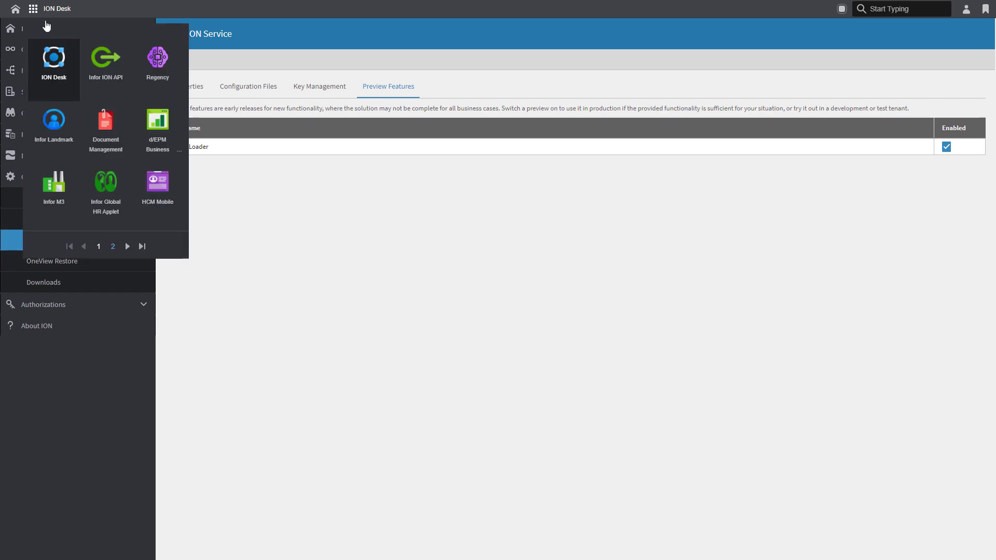
pyautogui.click(105, 58)
pyautogui.click(88, 60)
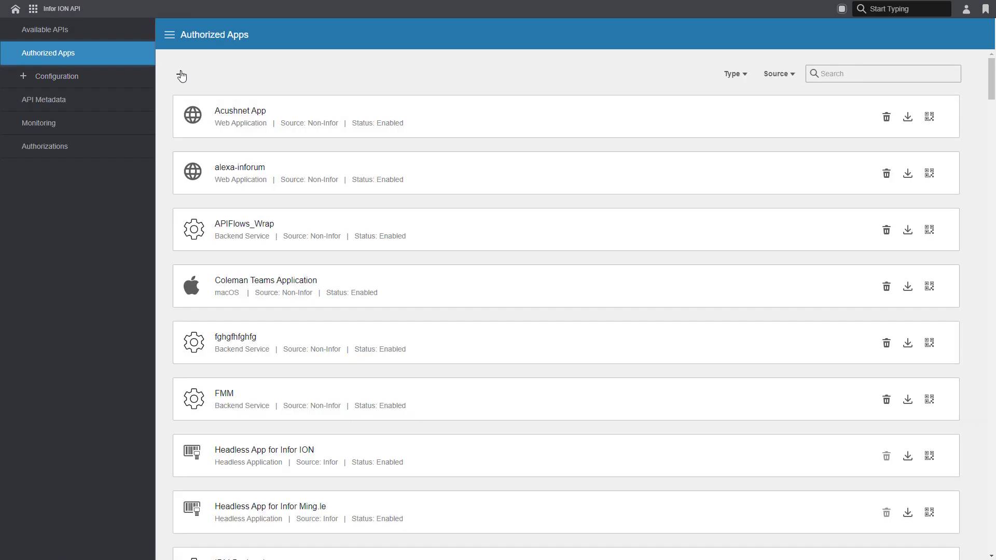
pyautogui.click(180, 75)
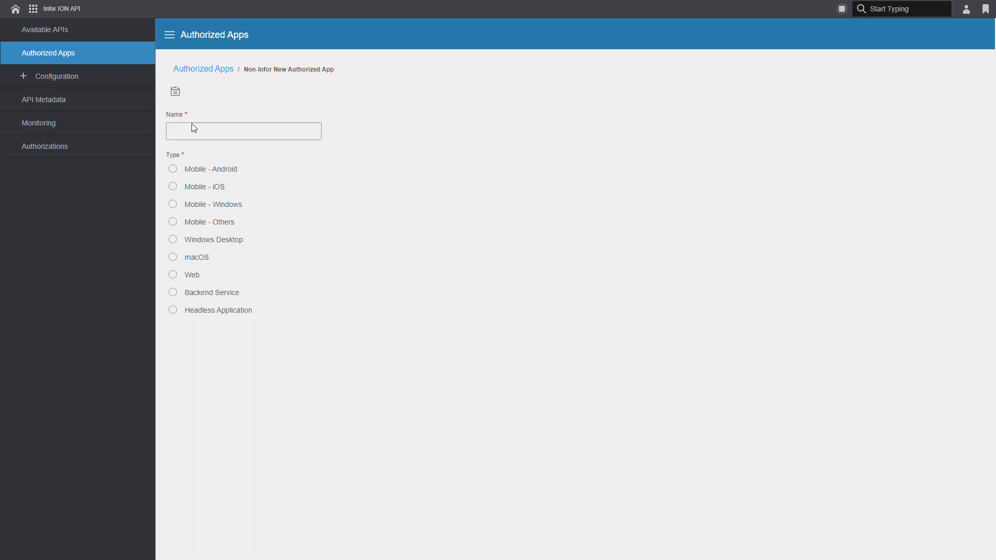
pyautogui.click(192, 131)
pyautogui.write('Data Loader')
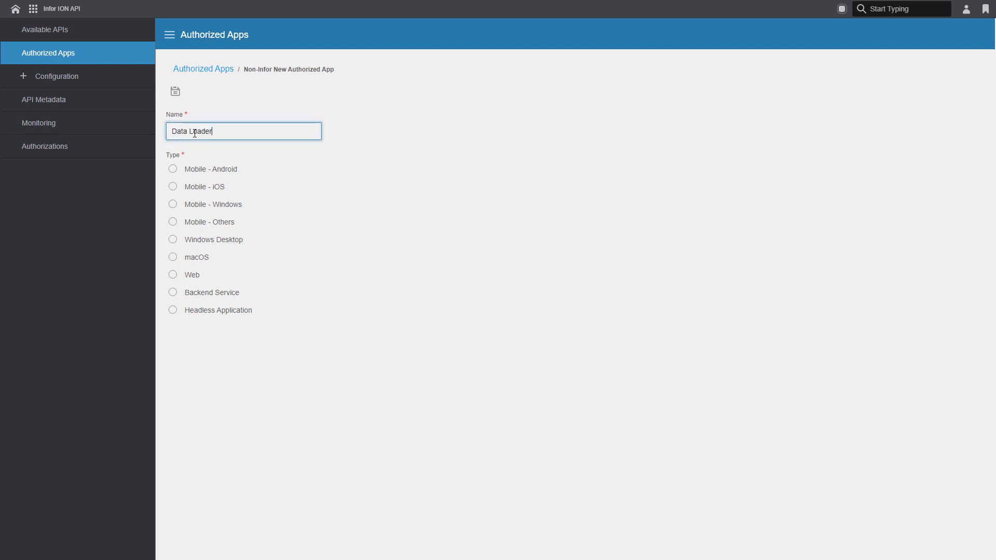
pyautogui.write(' demo')
pyautogui.click(177, 292)
pyautogui.click(194, 338)
pyautogui.write('D')
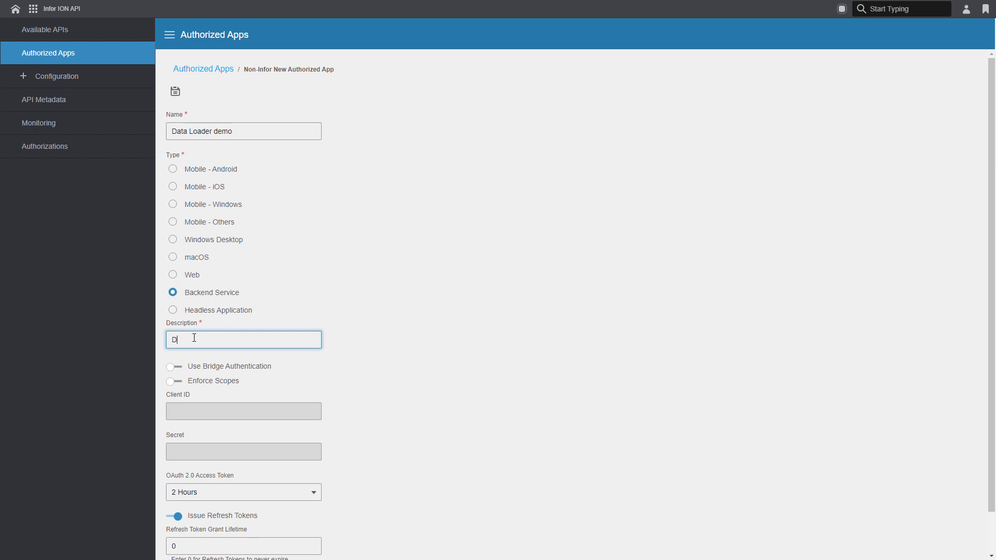
pyautogui.write('ata Loader demo')
pyautogui.click(177, 91)
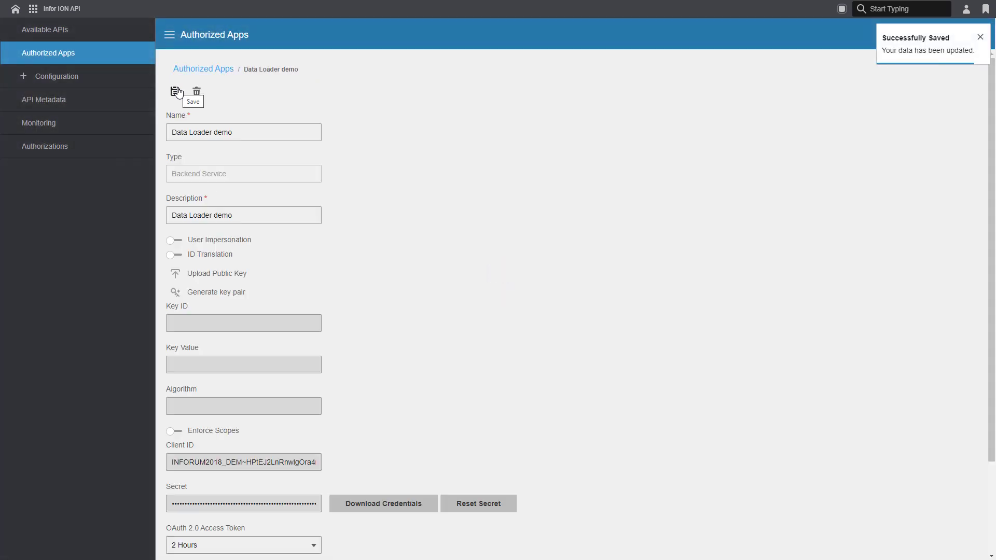
pyautogui.scroll(-2, 244, 305)
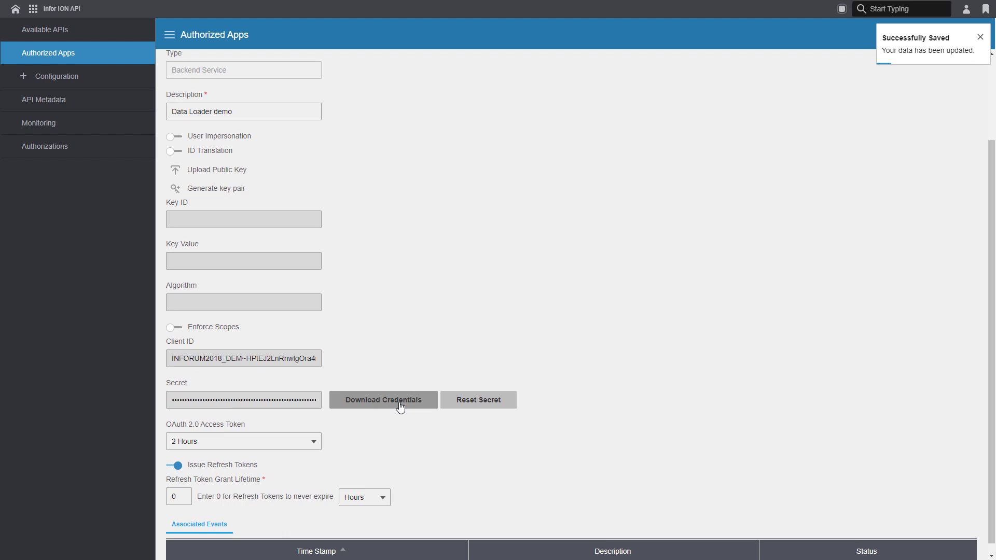
# Step: Download the app's credentials with a service account for the matching user, then return to ION Desk
pyautogui.click(400, 407)
pyautogui.click(310, 197)
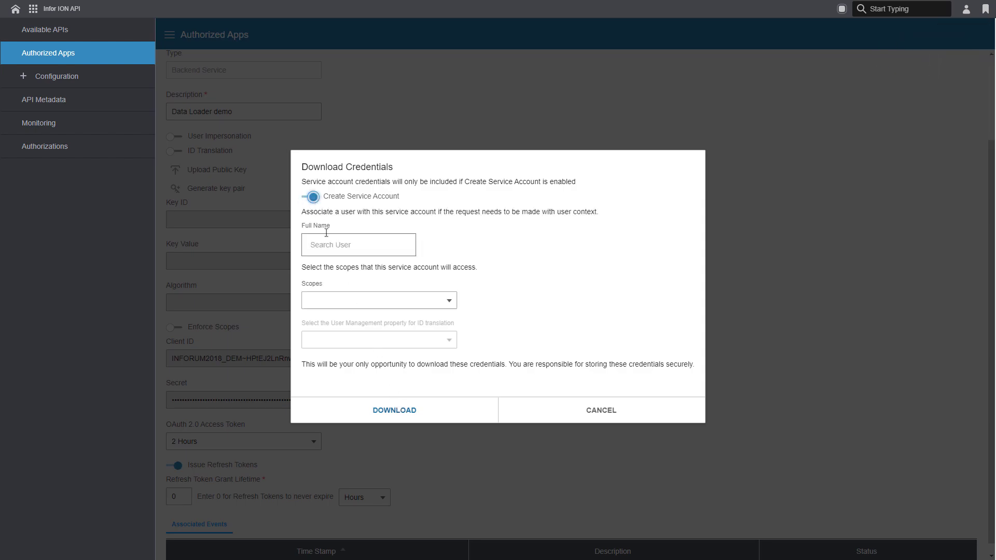
pyautogui.write('Khalid')
pyautogui.click(330, 267)
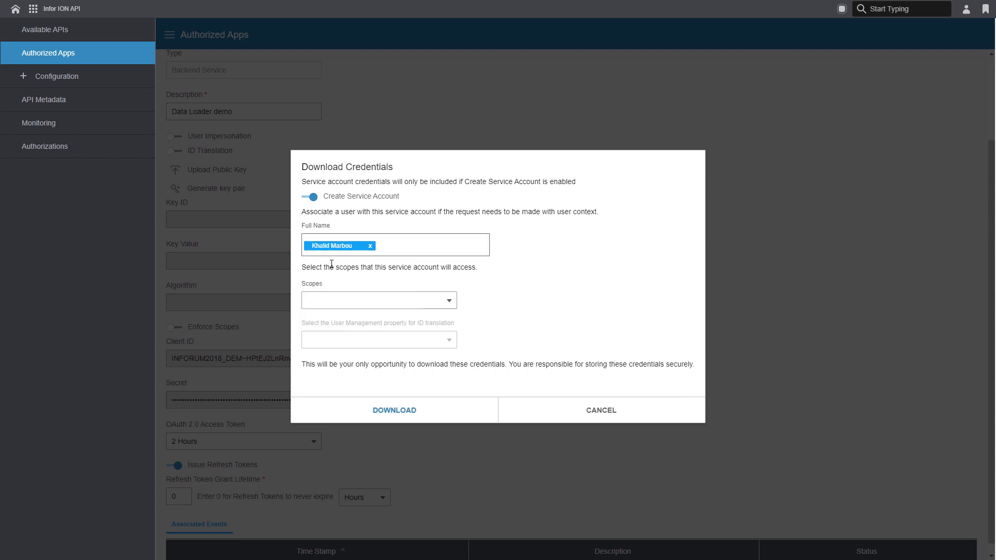
pyautogui.click(382, 412)
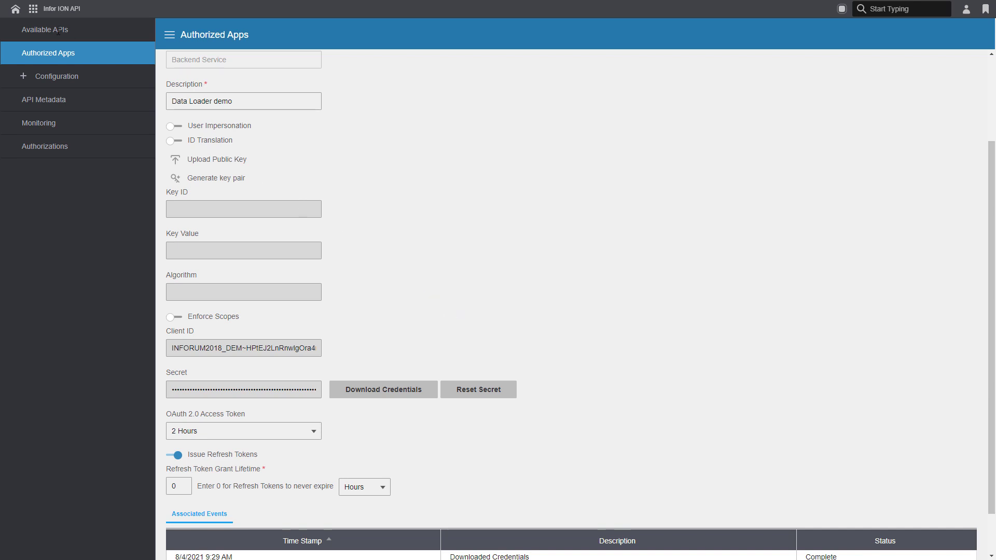
pyautogui.click(33, 9)
pyautogui.click(63, 67)
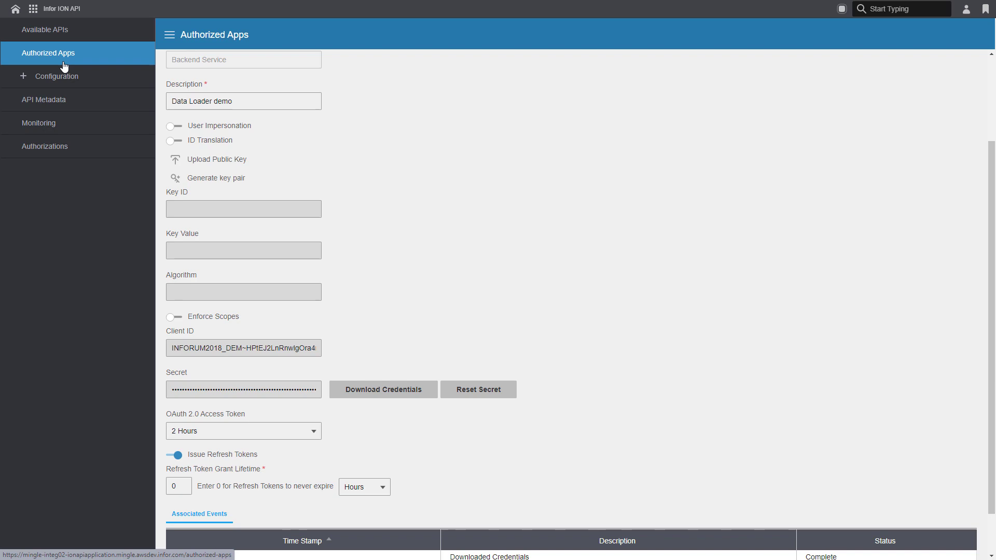
# Step: Upload 'Data Loader demo.ionapi' as the Data Loader authorized app in ION Service configuration files
pyautogui.click(250, 87)
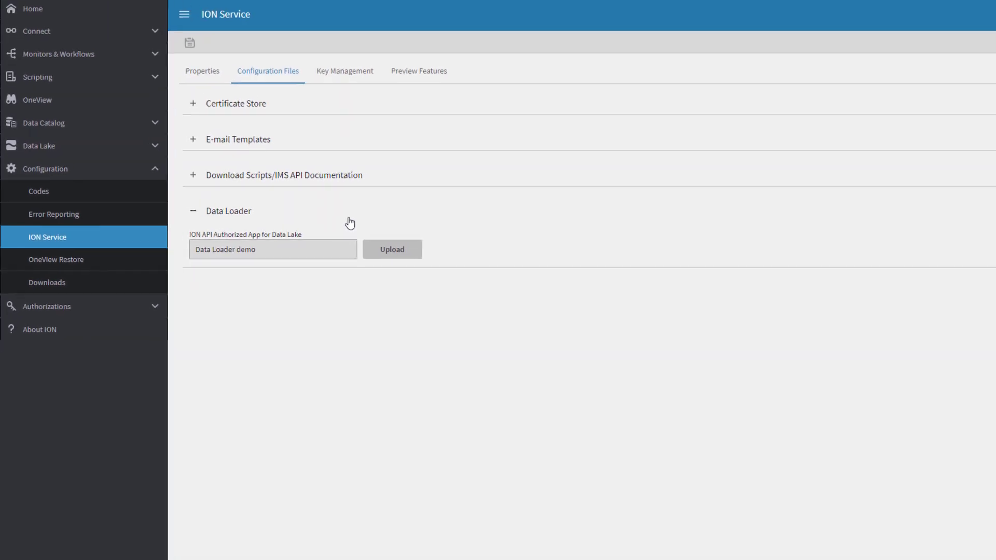
pyautogui.click(362, 251)
pyautogui.click(667, 316)
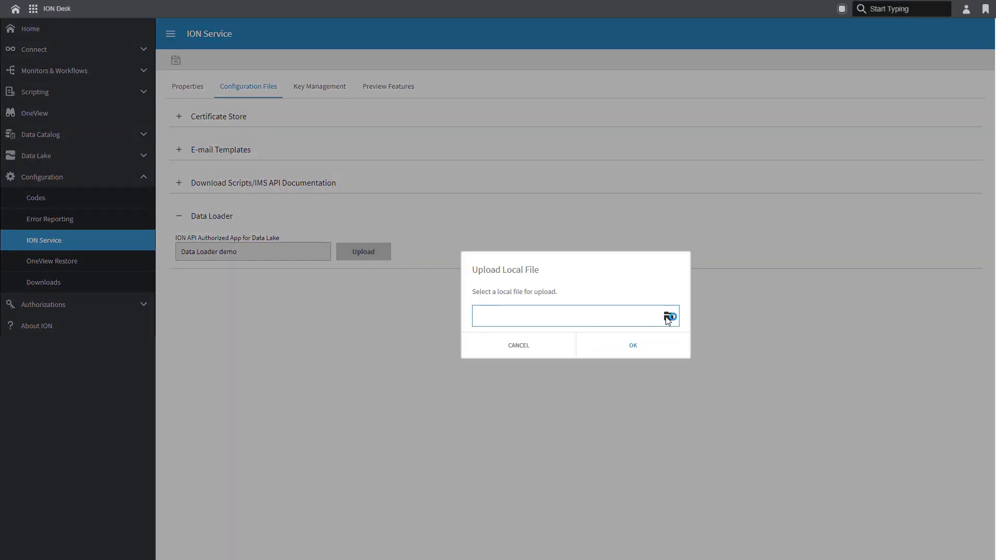
pyautogui.click(102, 91)
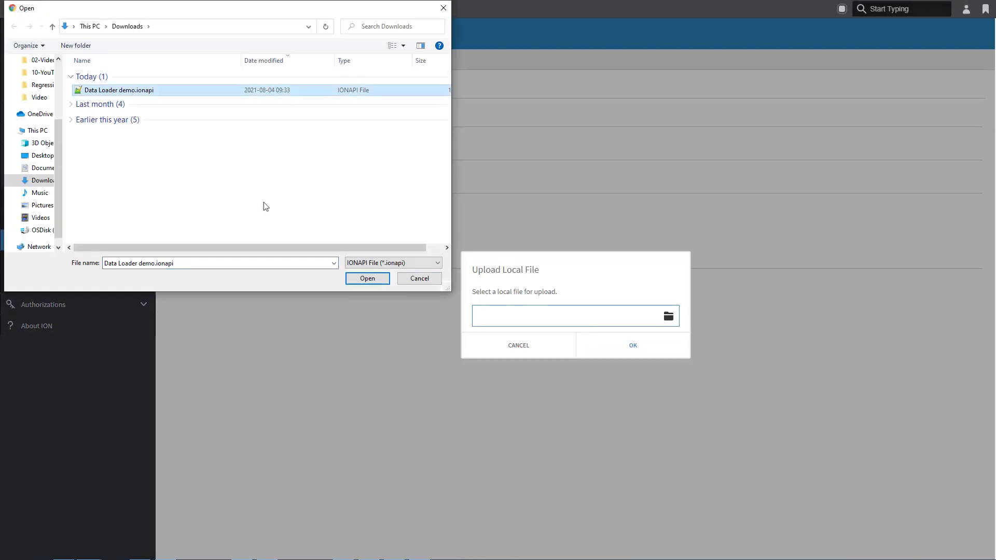
pyautogui.click(371, 279)
pyautogui.click(627, 347)
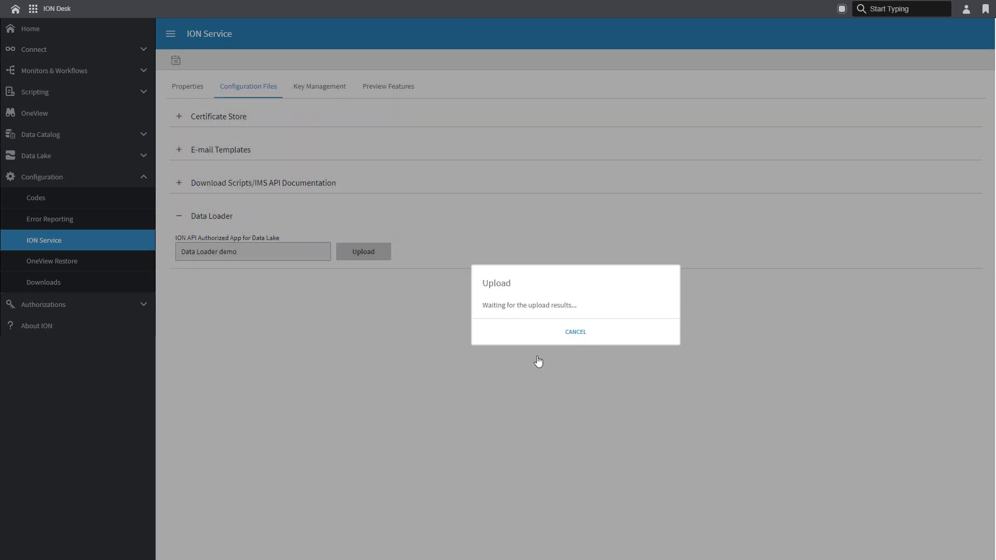
pyautogui.click(535, 339)
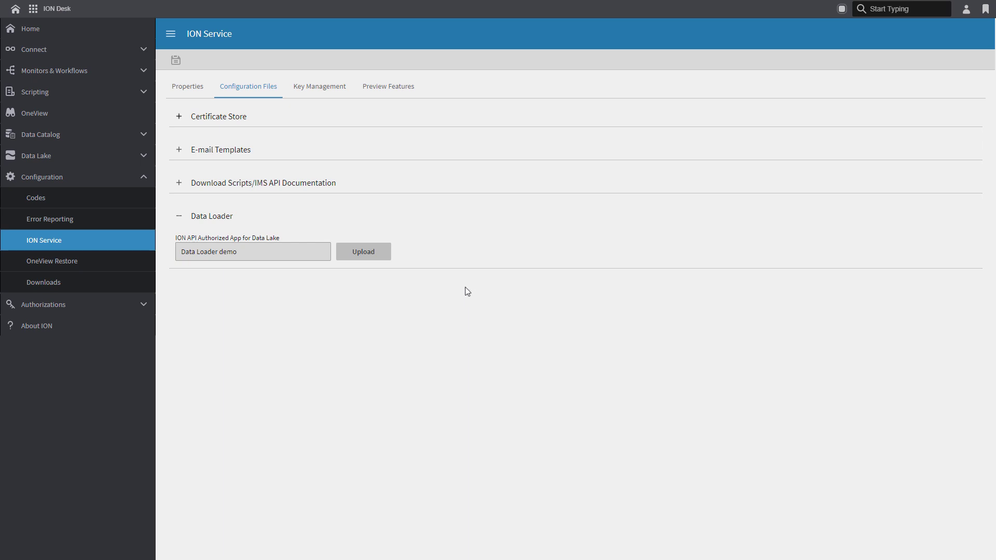
# Step: Add a new database connection point with location DL_Demo and type Data Loader
pyautogui.click(142, 50)
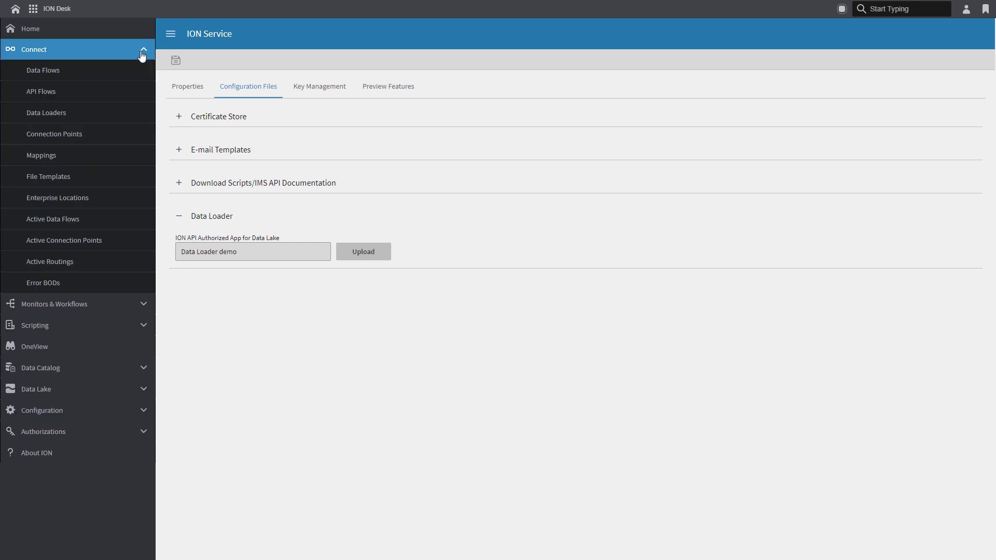
pyautogui.click(88, 133)
pyautogui.click(316, 138)
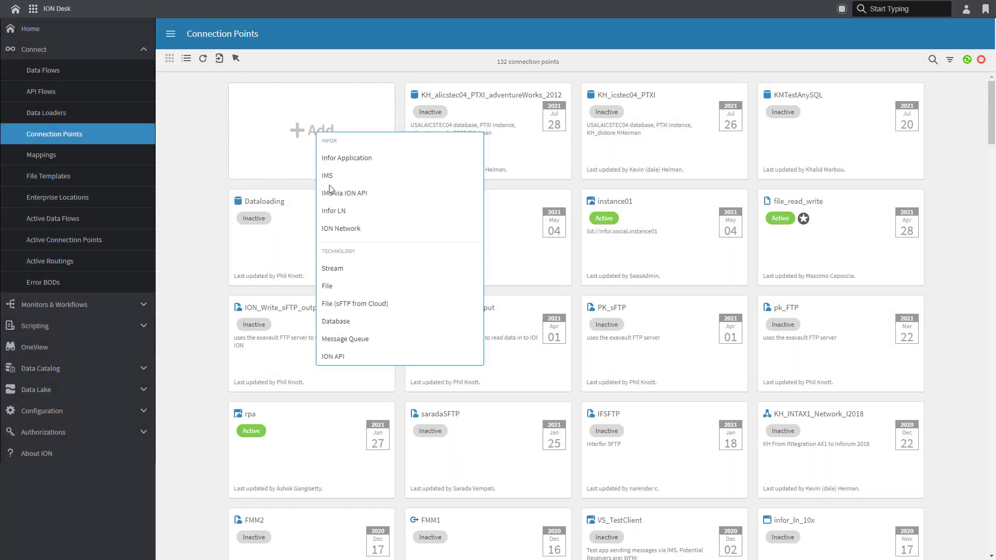
pyautogui.click(364, 325)
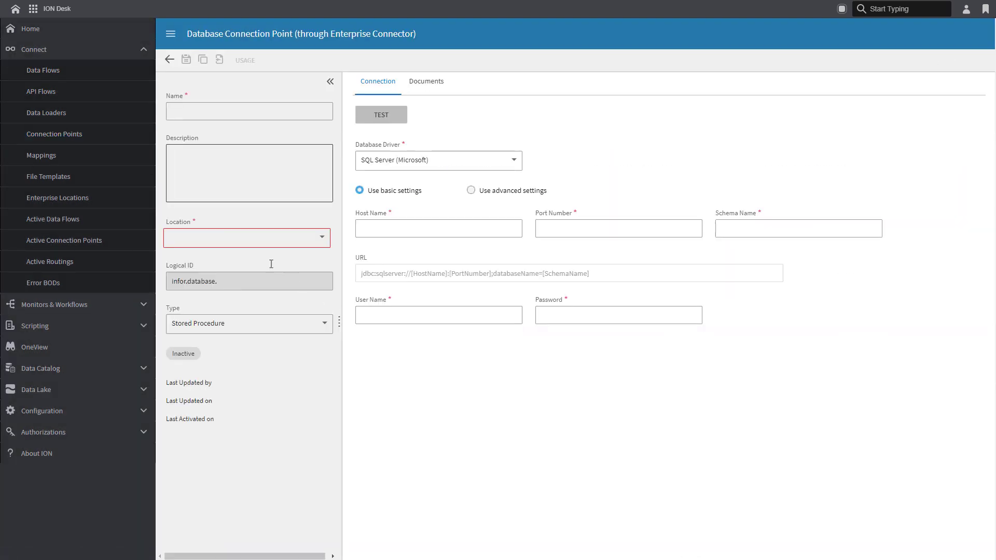
pyautogui.click(237, 241)
pyautogui.click(224, 277)
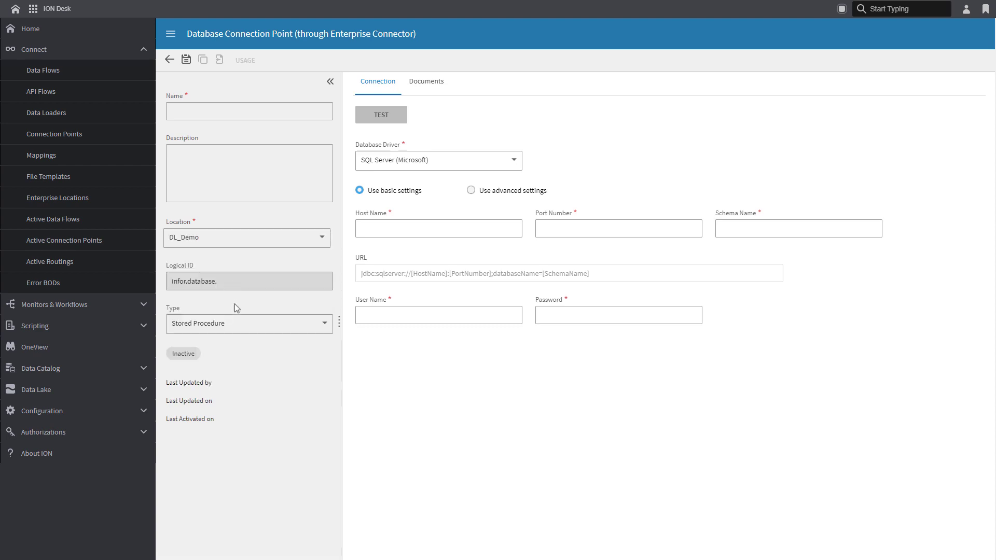
pyautogui.click(265, 323)
pyautogui.click(233, 377)
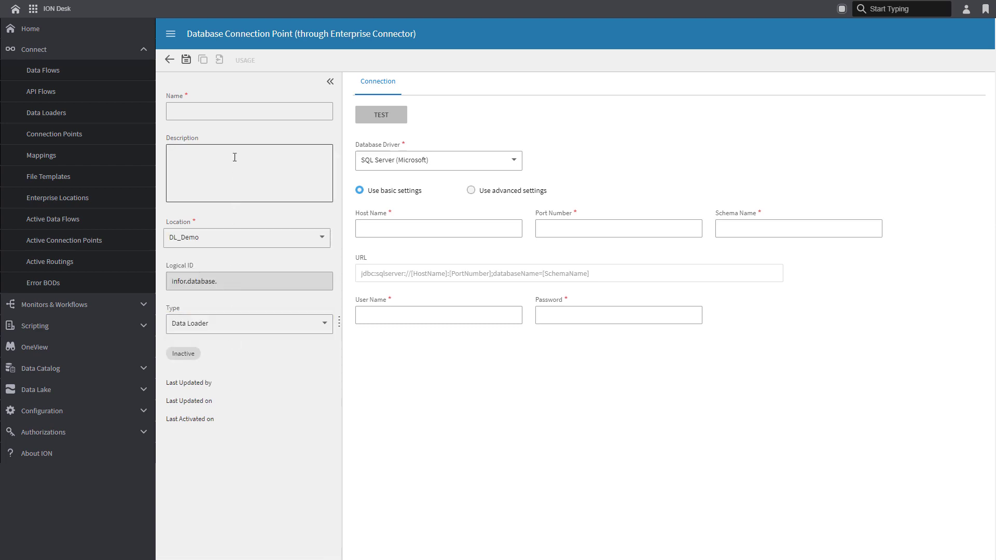
# Step: Name it DataLoader, choose the Postgres (PPAS) driver, paste the localhost URL and enter credentials
pyautogui.click(235, 111)
pyautogui.write('DataLoa')
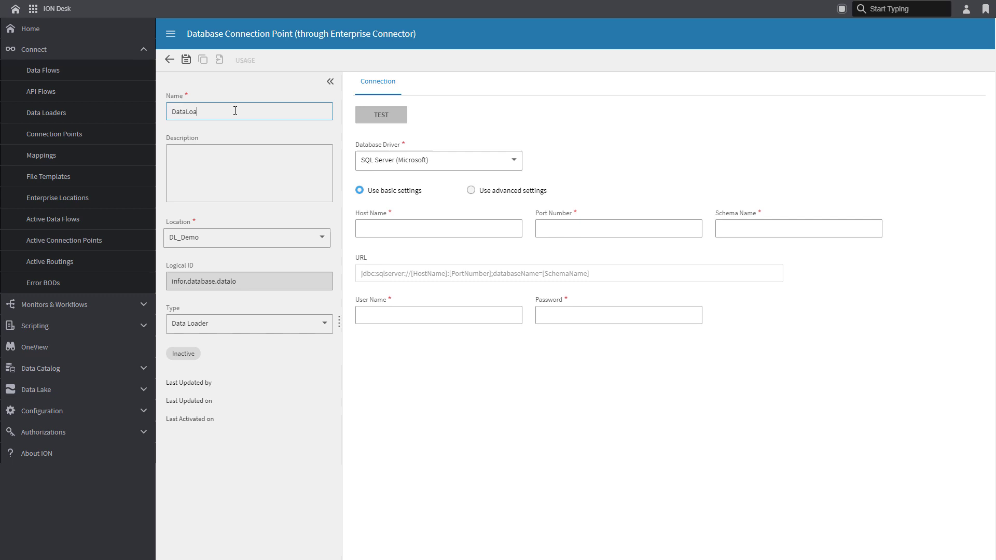
pyautogui.write('der')
pyautogui.click(413, 160)
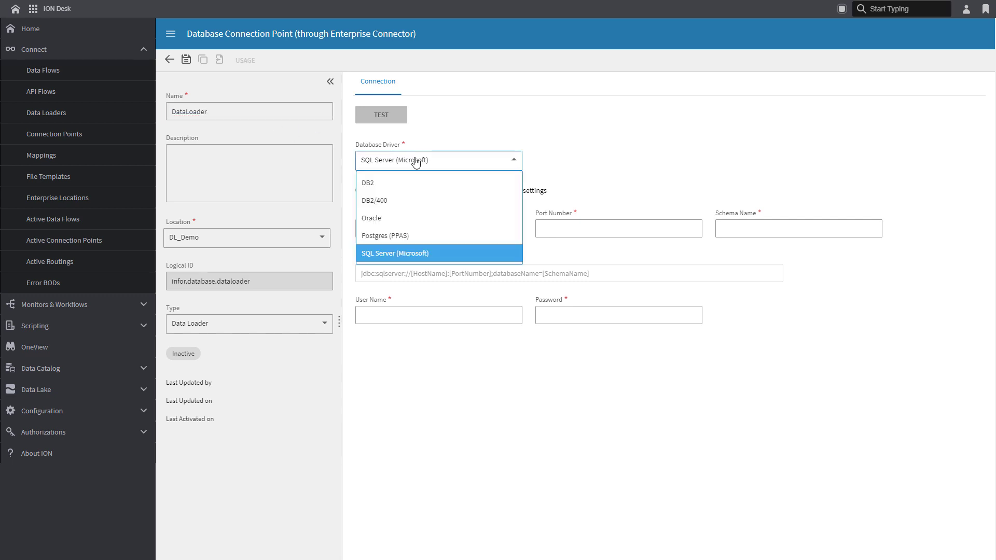
pyautogui.click(394, 230)
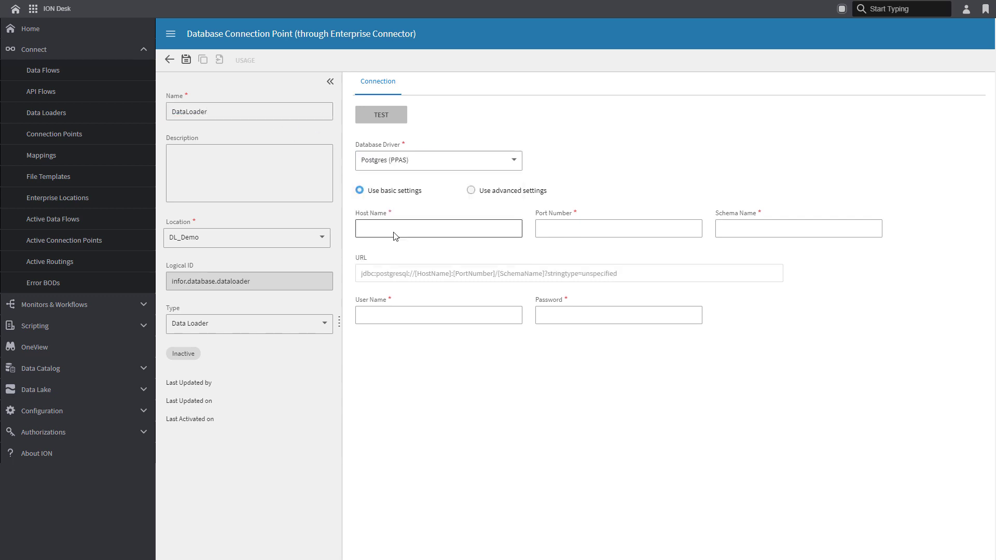
pyautogui.click(471, 192)
pyautogui.click(473, 274)
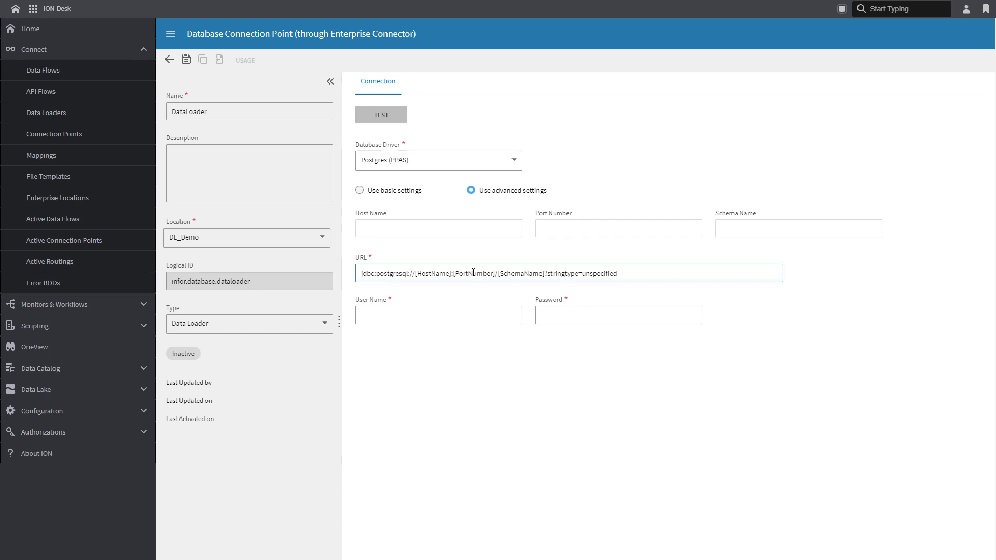
pyautogui.hotkey('ctrl', 'a')
pyautogui.write('jdbc:postgresql://localhost:5432/postgres?stringtype=unspecified')
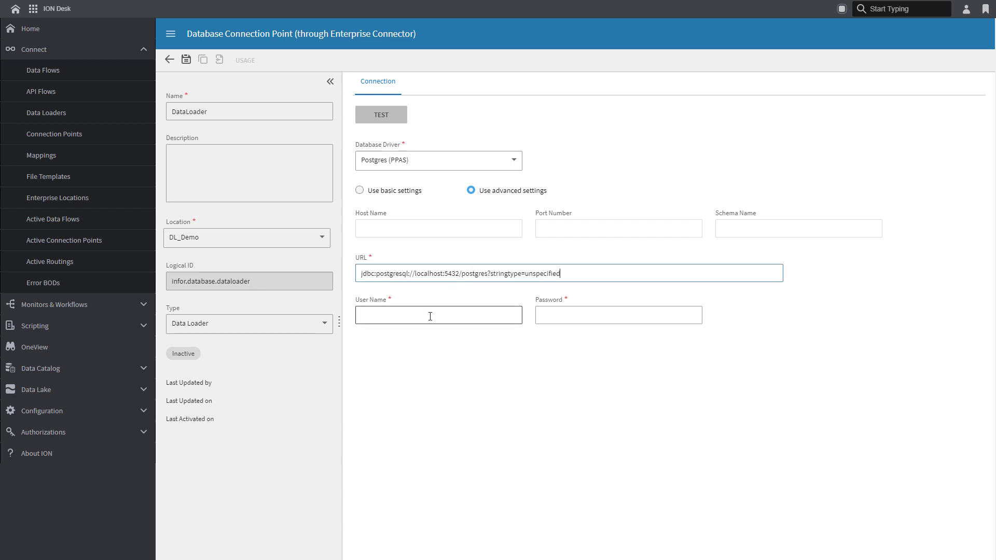
pyautogui.click(430, 315)
pyautogui.write('postgres')
pyautogui.press('Tab')
pyautogui.write('pos')
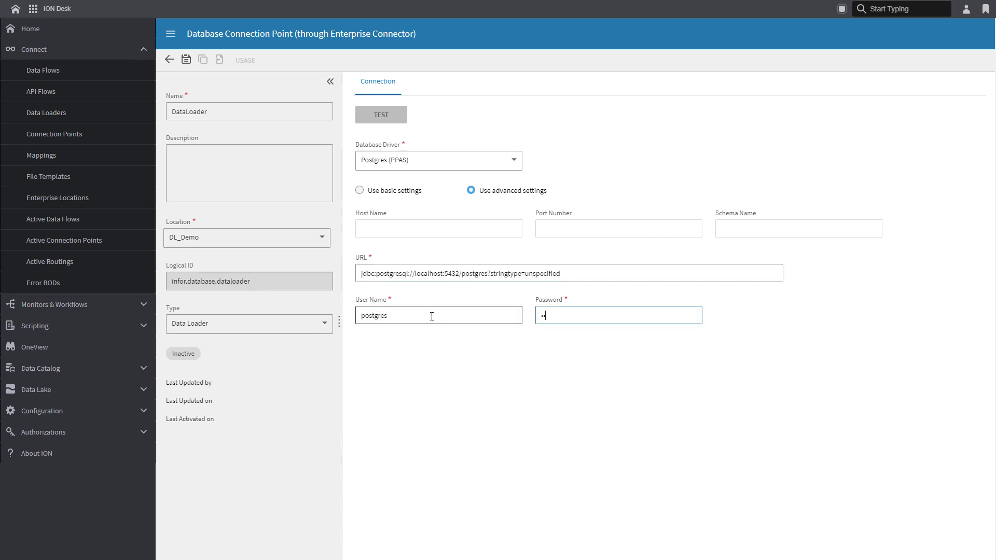
pyautogui.write('tgres')
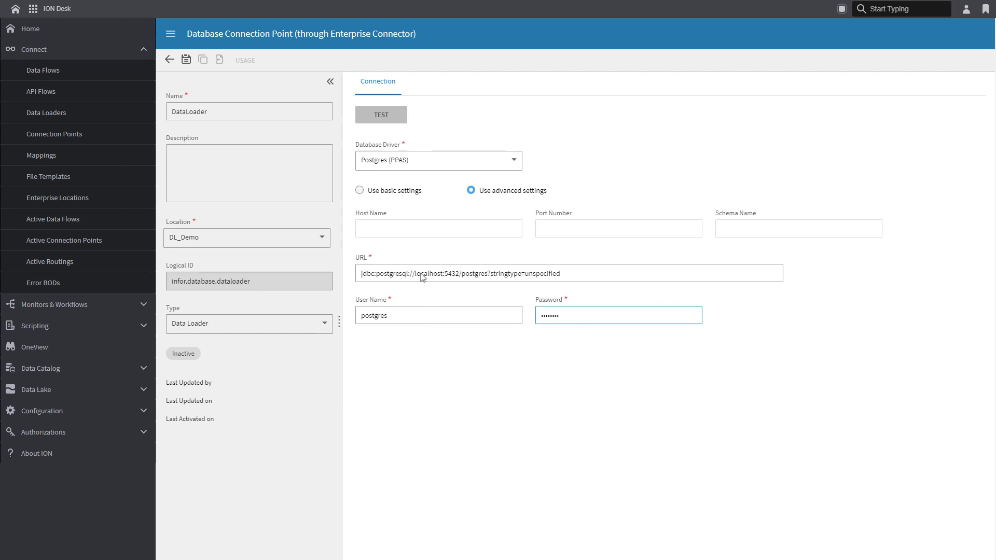
# Step: Test the DataLoader connection successfully and save the connection point
pyautogui.click(382, 124)
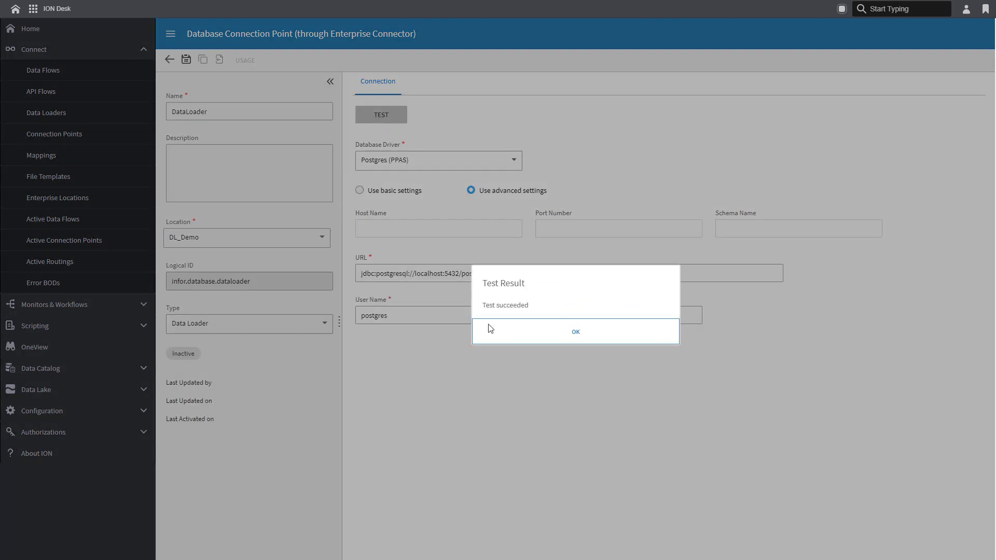
pyautogui.click(495, 339)
pyautogui.click(186, 60)
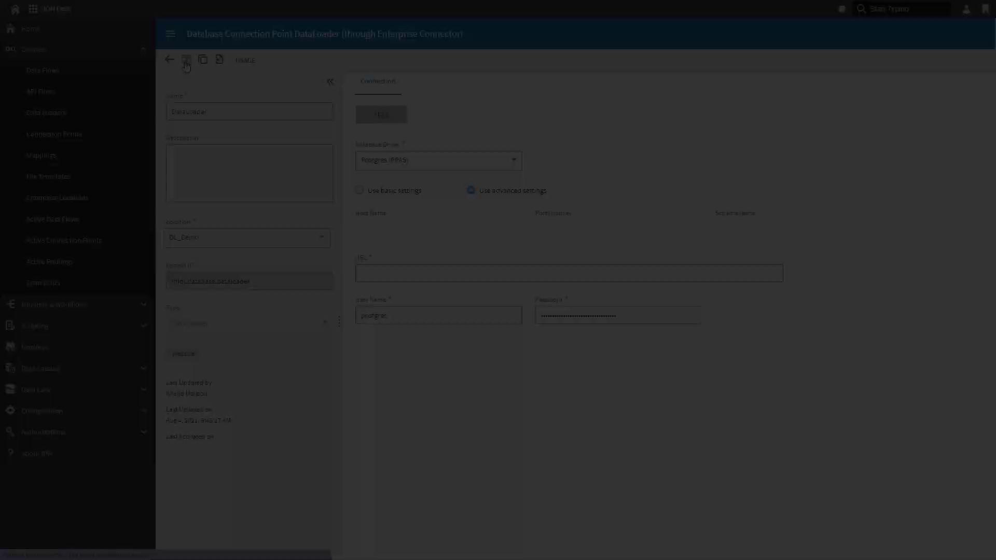
# Step: Add object schemas via Data Catalog > Object Schemas > Generate from Connection Point, using DataLoader
pyautogui.click(144, 370)
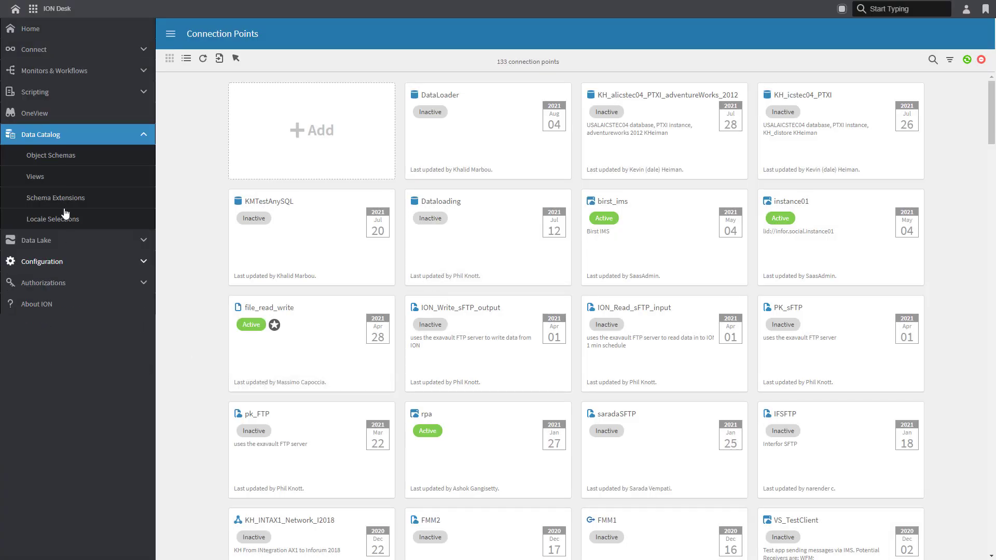
pyautogui.click(67, 156)
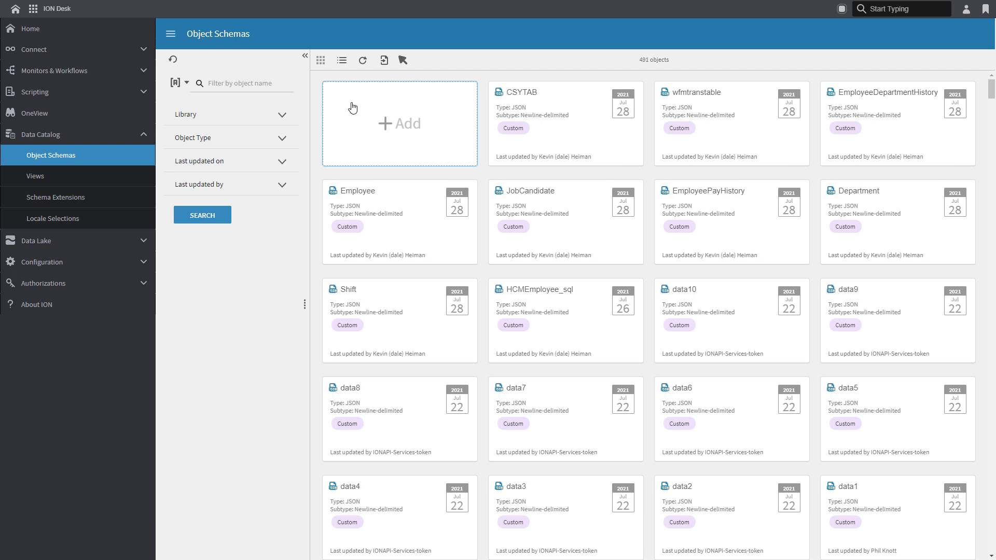
pyautogui.click(393, 120)
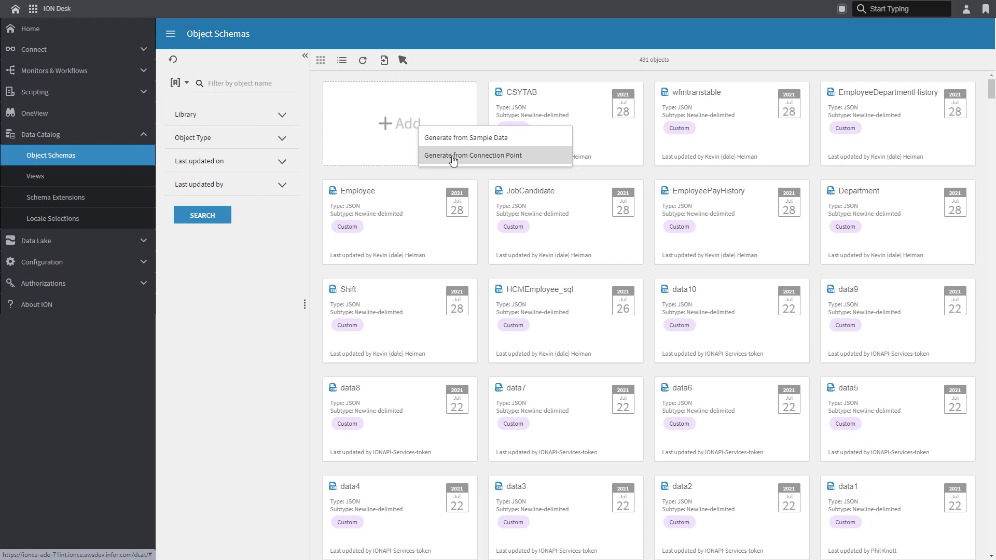
pyautogui.click(454, 161)
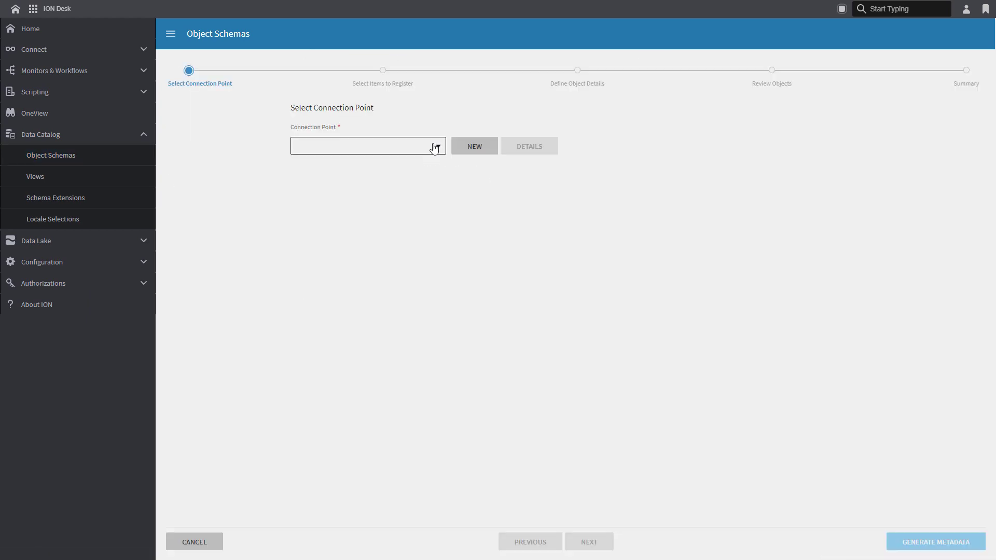
pyautogui.click(434, 148)
pyautogui.click(366, 299)
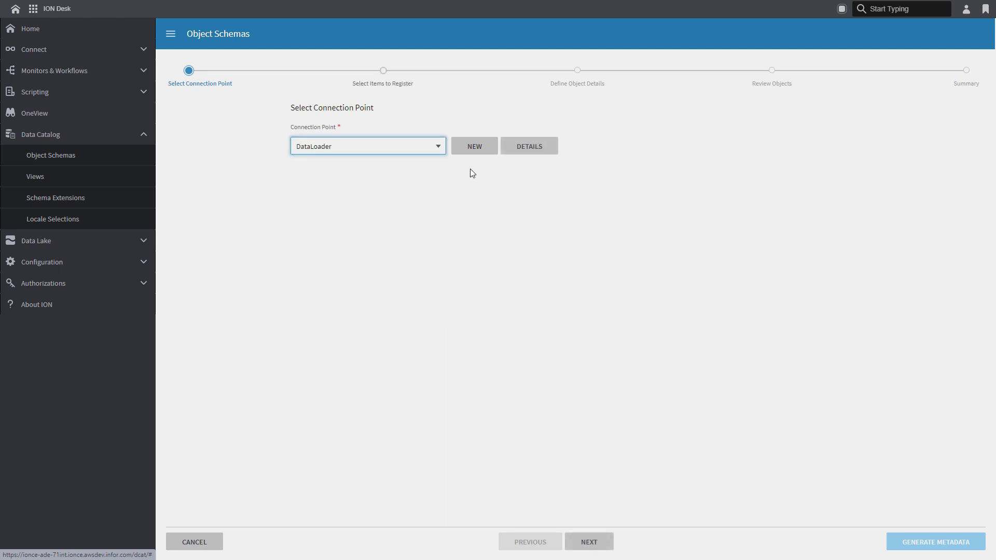
# Step: Continue to table selection and move the address table into the selected tables
pyautogui.click(589, 542)
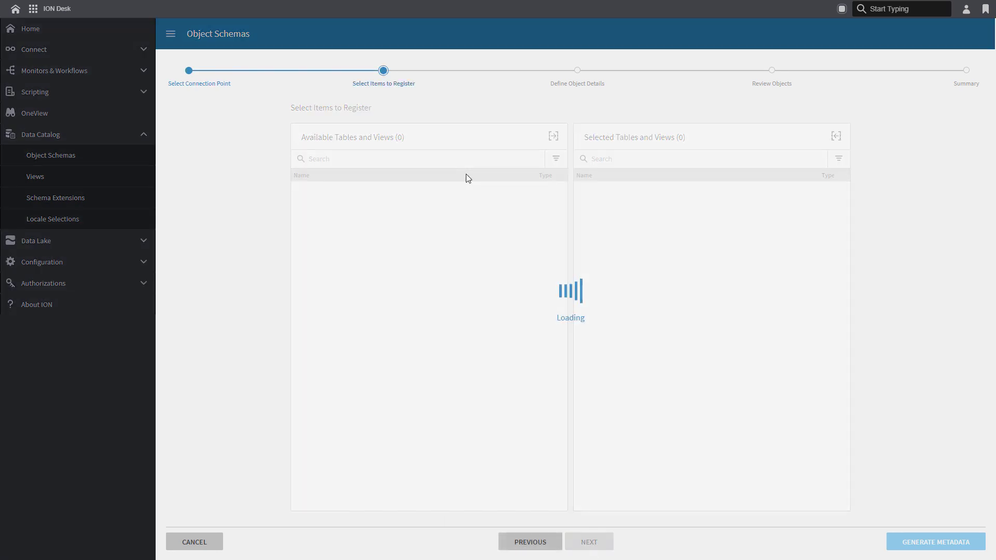
pyautogui.click(556, 159)
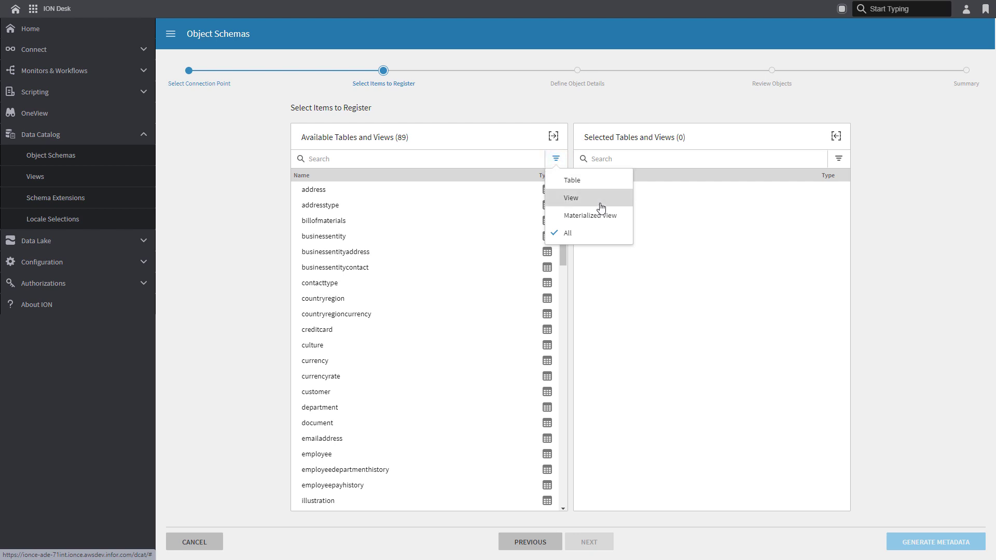
pyautogui.click(556, 159)
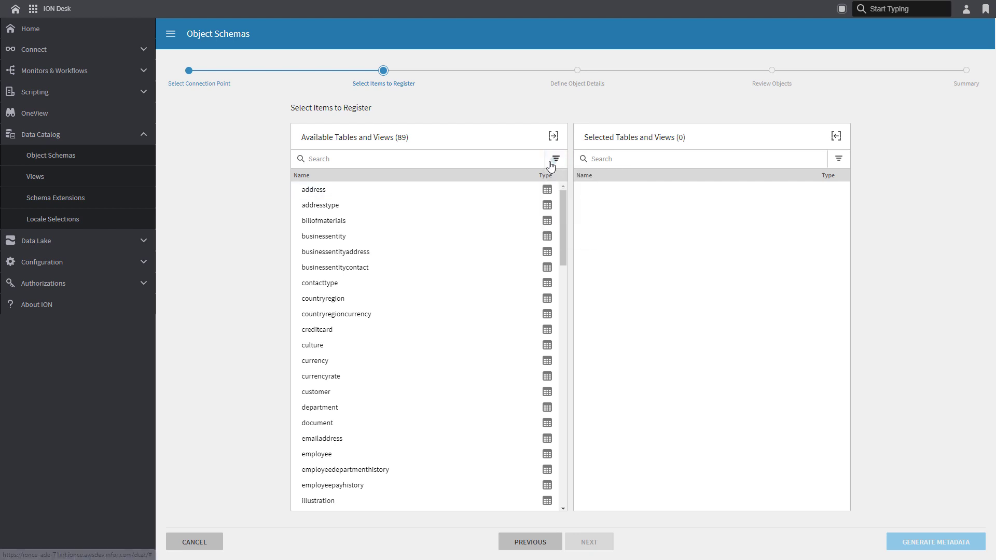
pyautogui.click(426, 196)
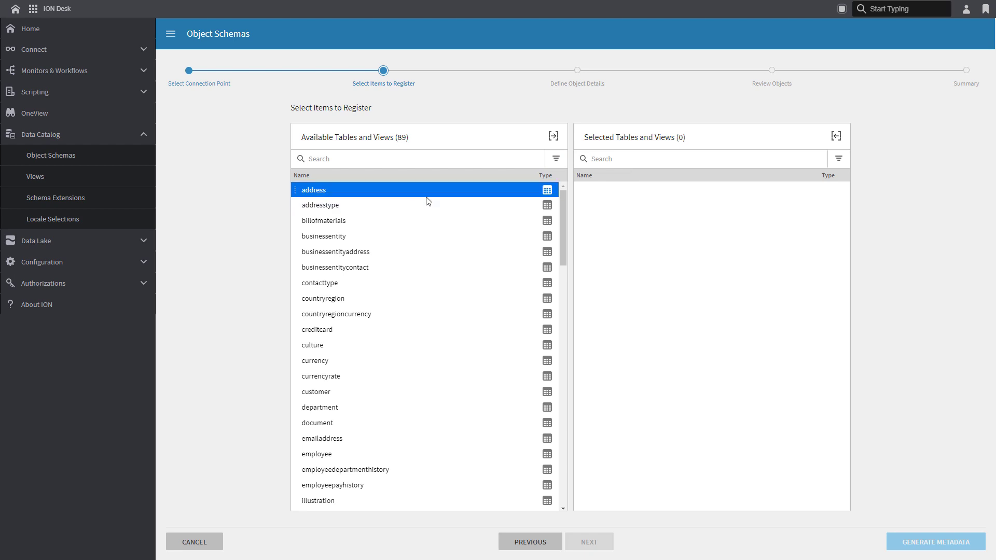
pyautogui.hotkey('ctrl', 'a')
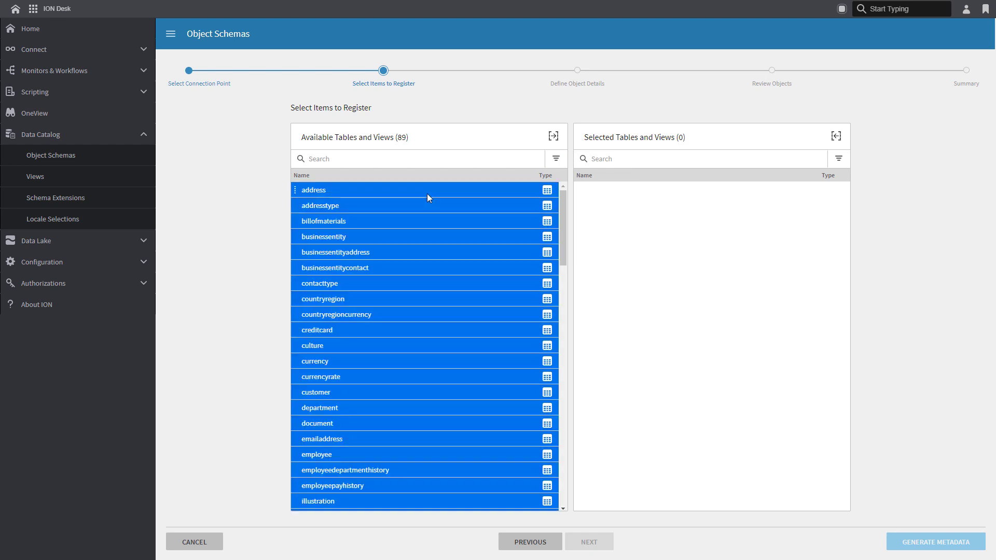
pyautogui.doubleClick(427, 193)
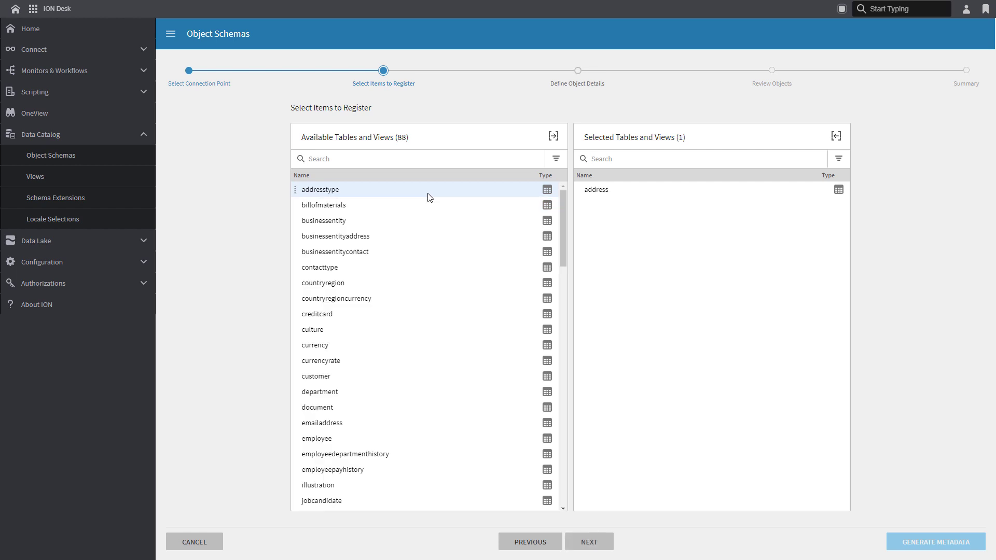
# Step: Add addresstype through countryregioncurrency, plus customer, emailaddress and employee, then proceed to object details
pyautogui.click(428, 197)
pyautogui.keyDown('shift'); pyautogui.click(418, 297); pyautogui.keyUp('shift')
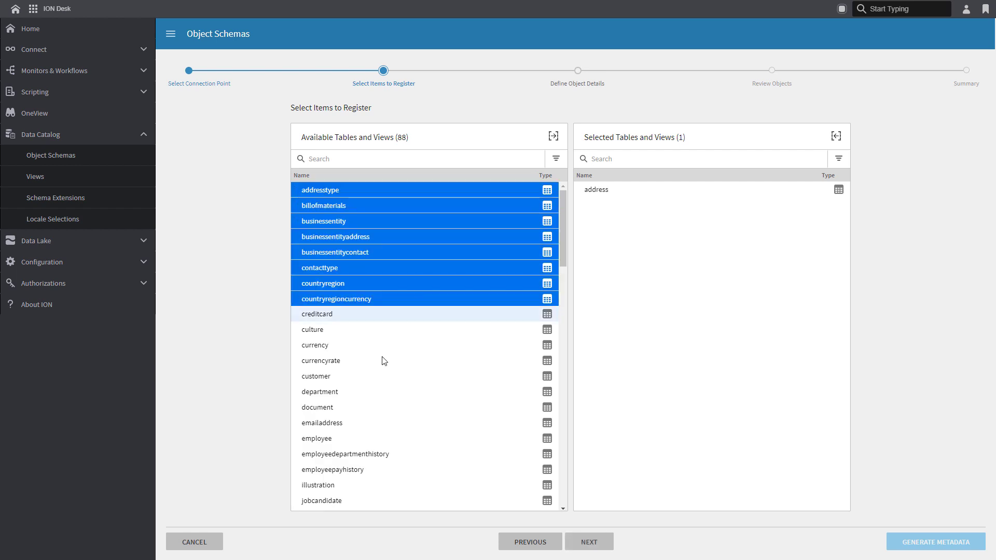
pyautogui.keyDown('ctrl'); pyautogui.click(363, 380); pyautogui.keyUp('ctrl')
pyautogui.keyDown('ctrl'); pyautogui.click(362, 424); pyautogui.keyUp('ctrl')
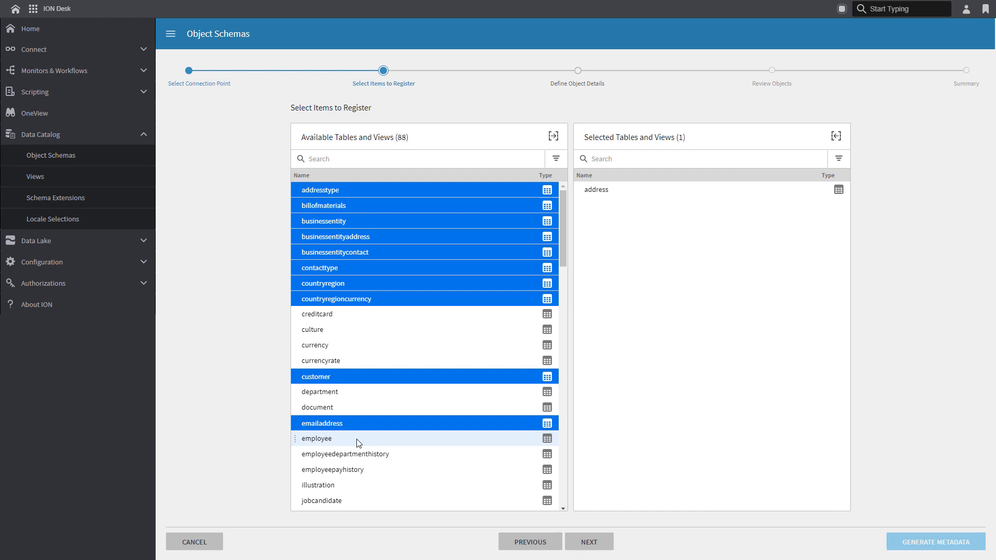
pyautogui.keyDown('ctrl'); pyautogui.click(357, 441); pyautogui.keyUp('ctrl')
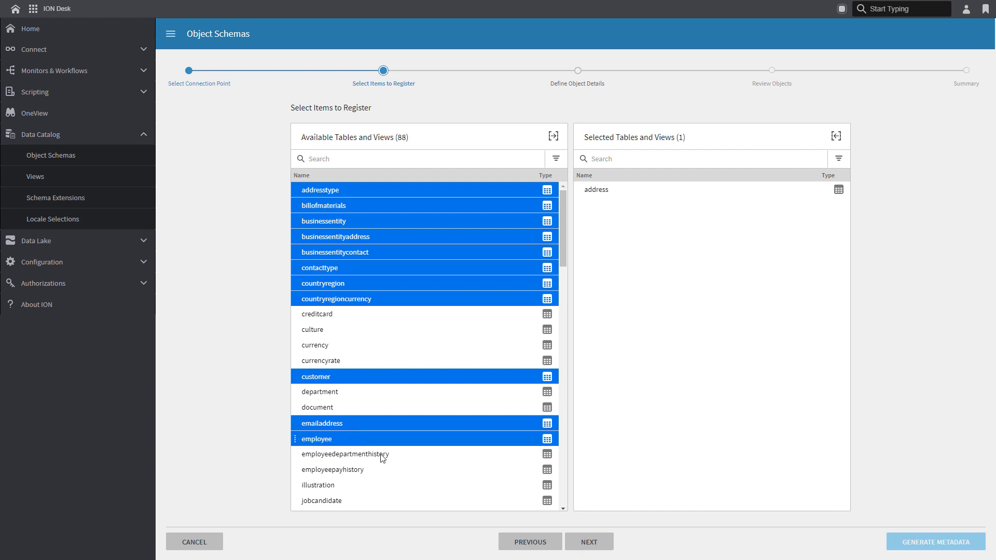
pyautogui.click(554, 137)
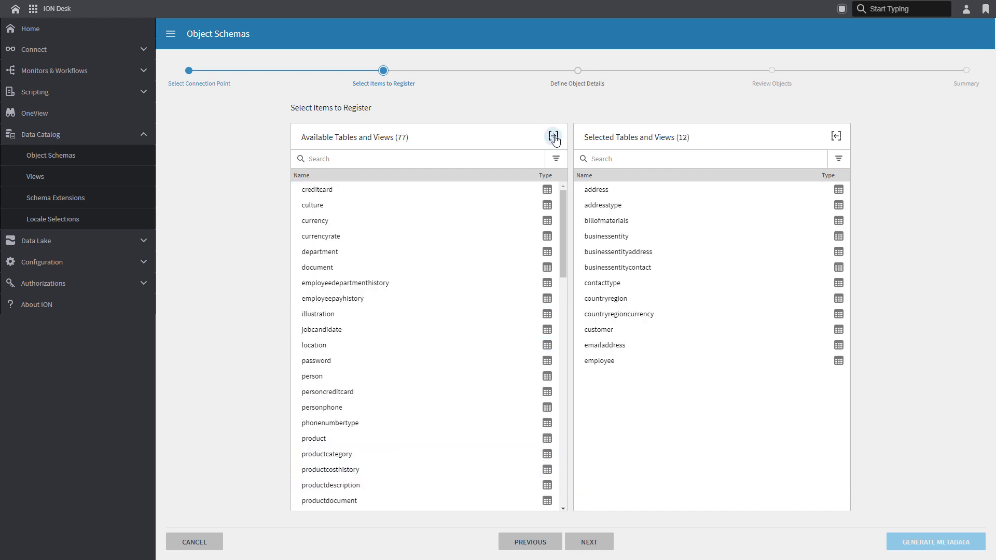
pyautogui.click(588, 542)
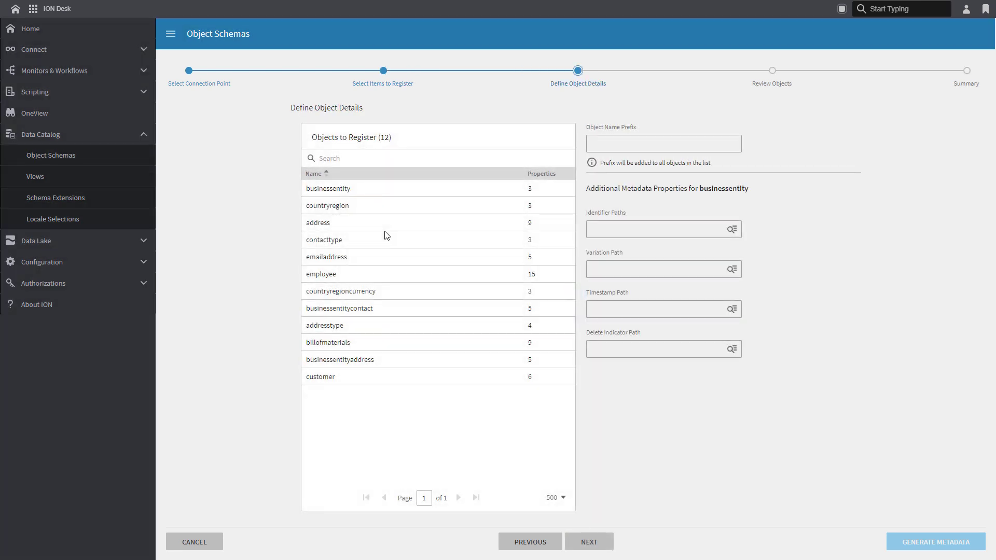
# Step: Set the object name prefix to DL and rename businessentity to entity
pyautogui.click(596, 147)
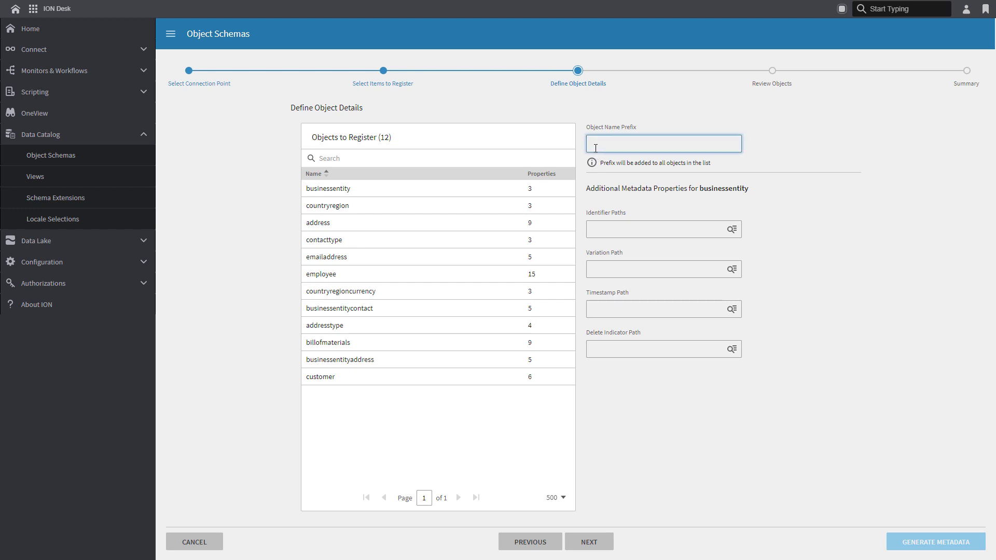
pyautogui.write('DL')
pyautogui.doubleClick(403, 194)
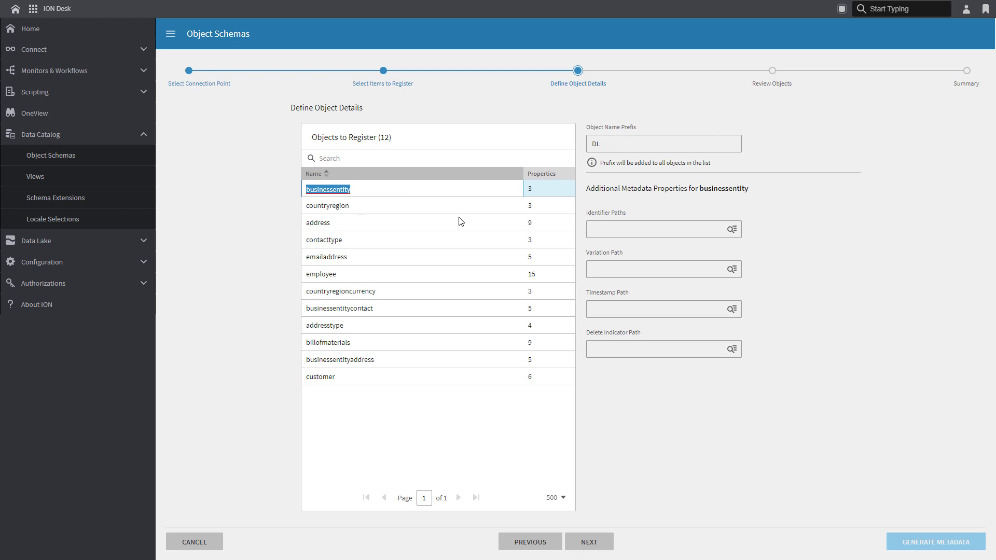
pyautogui.write('ent')
pyautogui.click(728, 230)
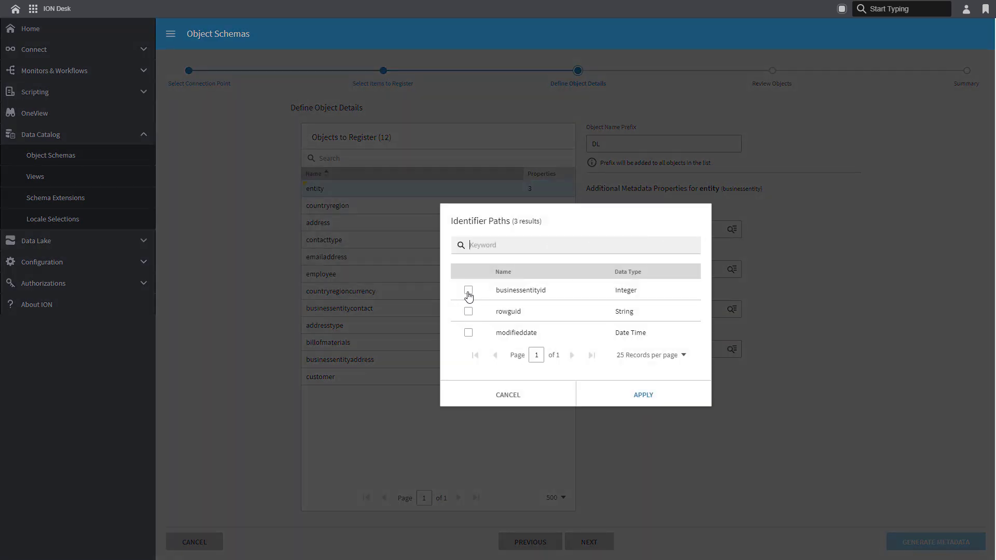
# Step: Use businessentityid as identifier path and modifieddate as timestamp path, then advance to review
pyautogui.click(469, 293)
pyautogui.click(627, 397)
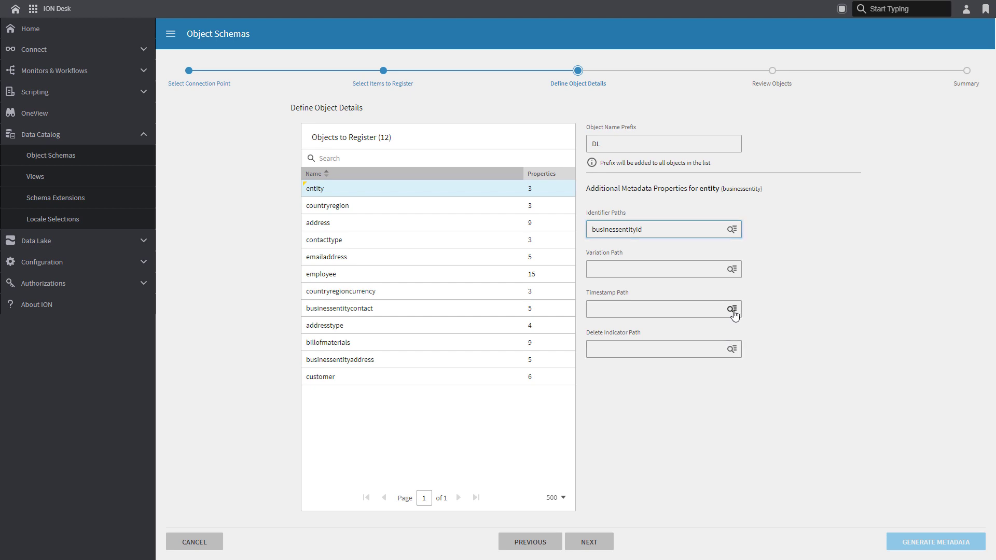
pyautogui.click(732, 310)
pyautogui.click(490, 334)
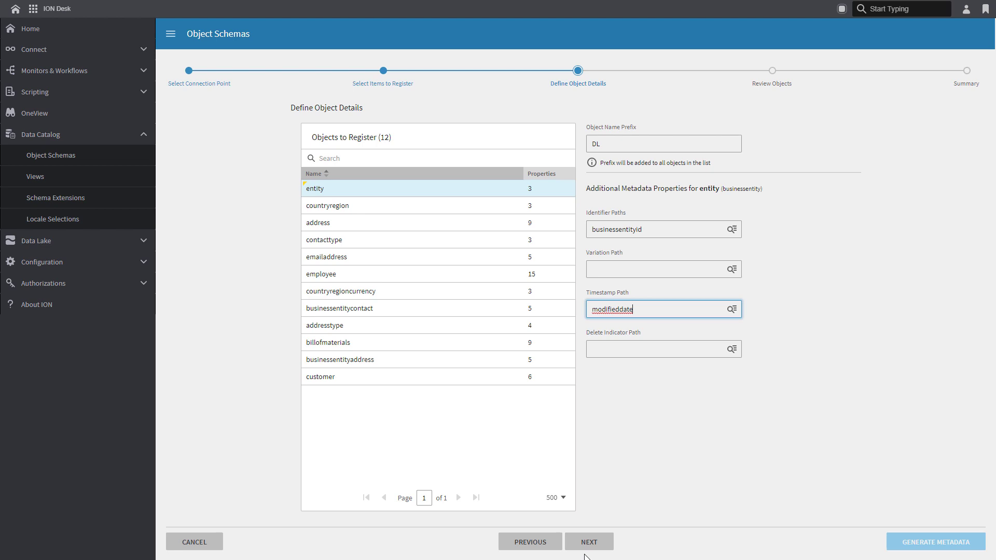
pyautogui.click(588, 543)
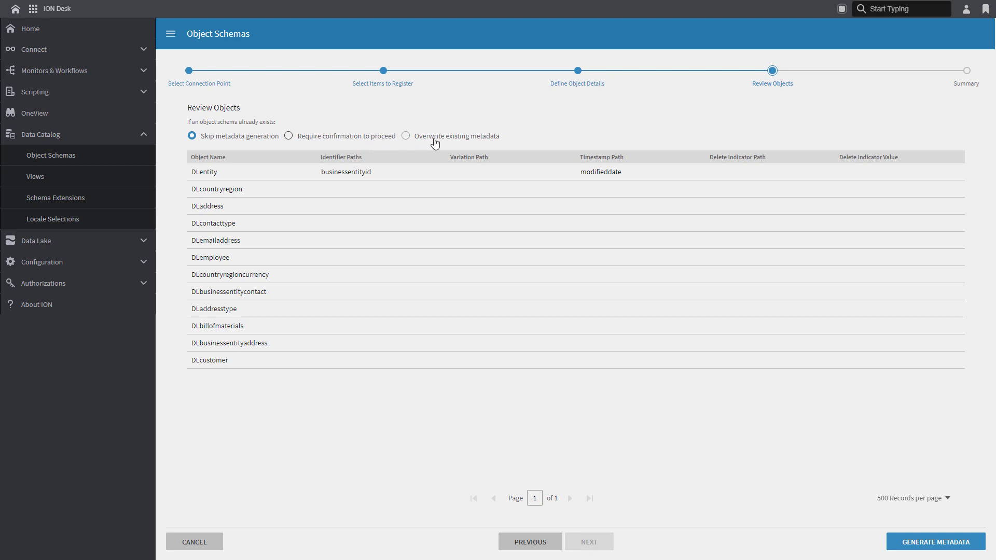
# Step: Choose 'Require confirmation to proceed' for existing schemas and generate metadata for the 12 objects
pyautogui.click(365, 141)
pyautogui.click(914, 544)
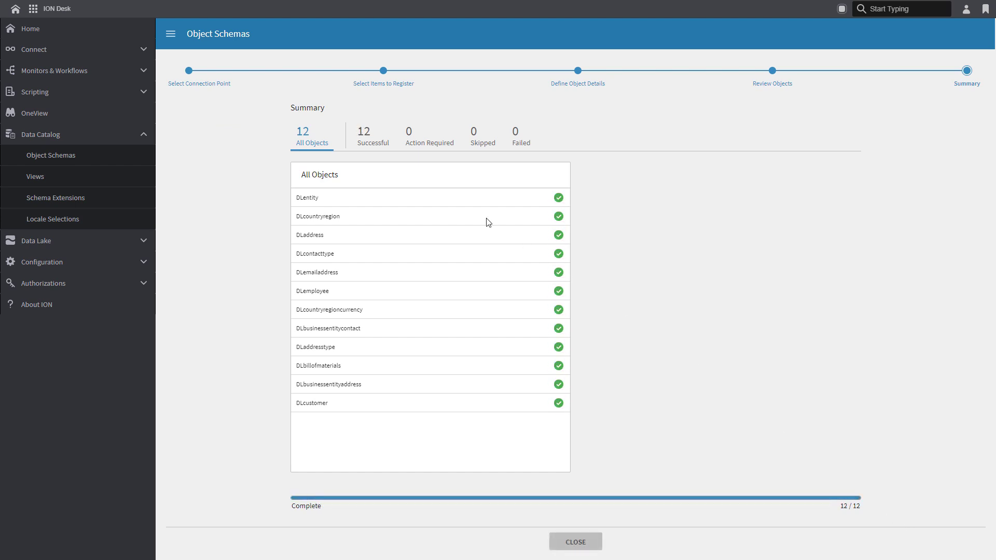
# Step: Review the Successful, Action Required, Skipped and Failed tabs for all 12 objects, then close the wizard
pyautogui.click(363, 138)
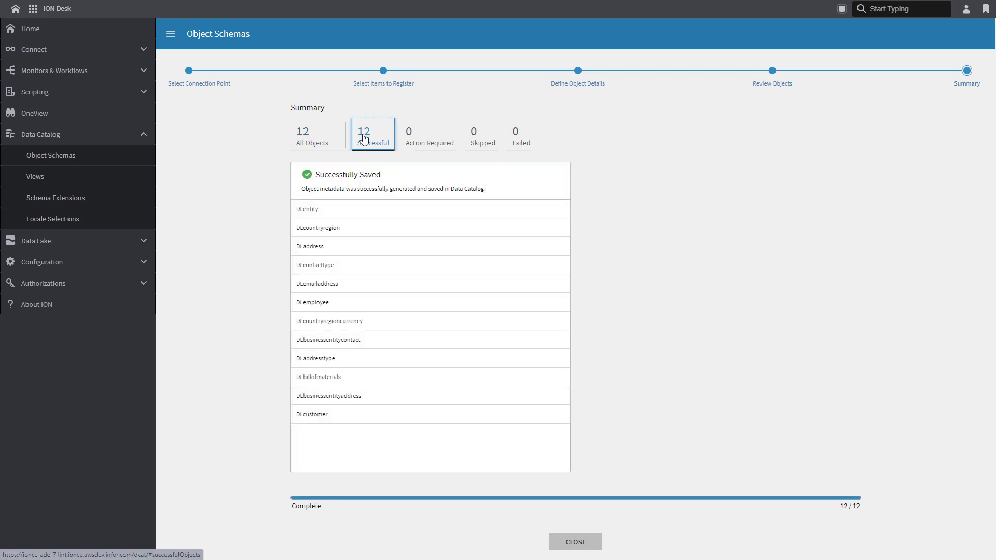
pyautogui.click(412, 145)
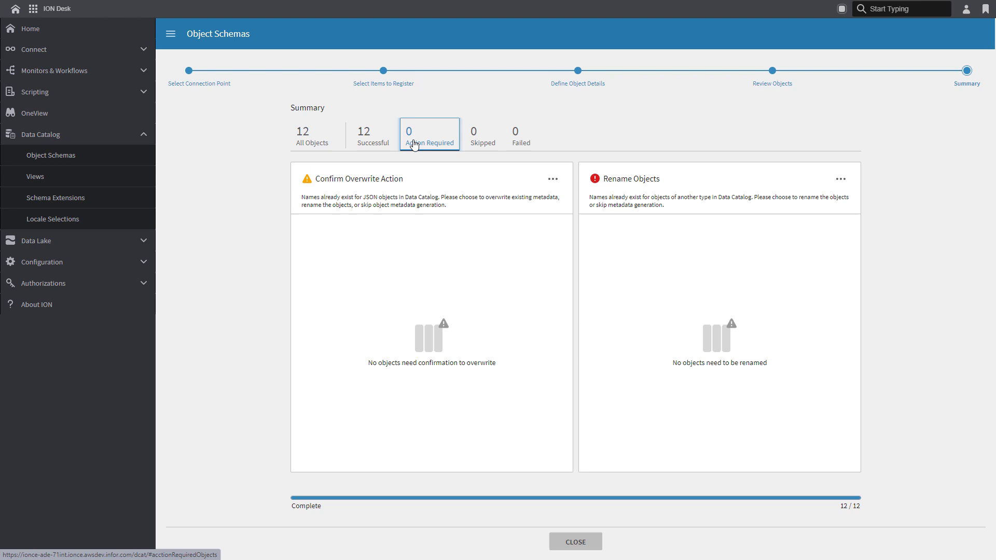
pyautogui.click(475, 142)
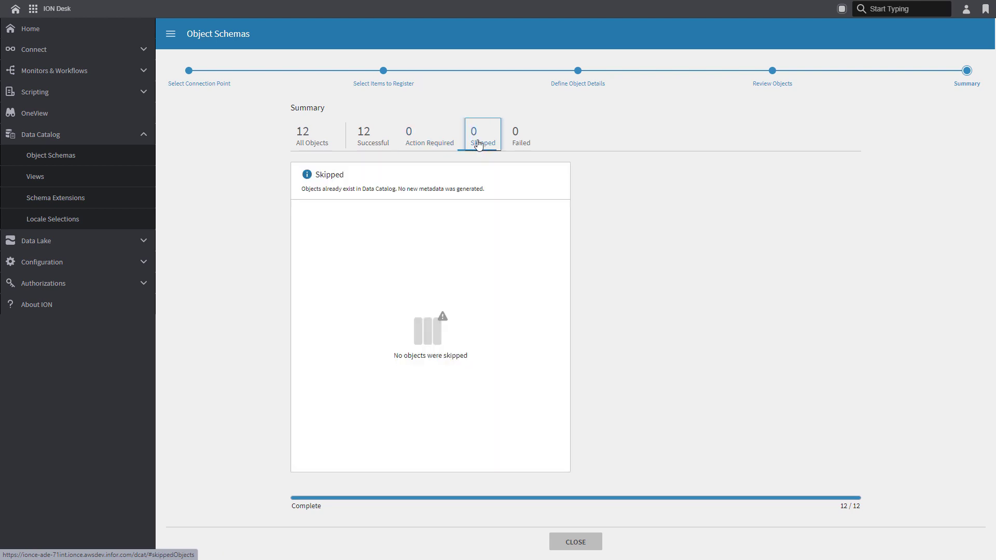
pyautogui.click(528, 146)
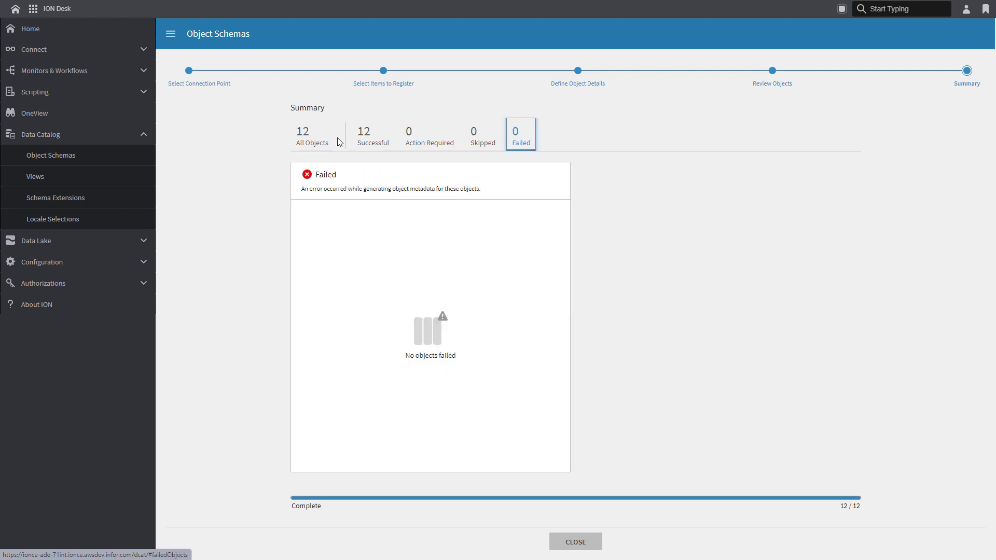
pyautogui.click(321, 140)
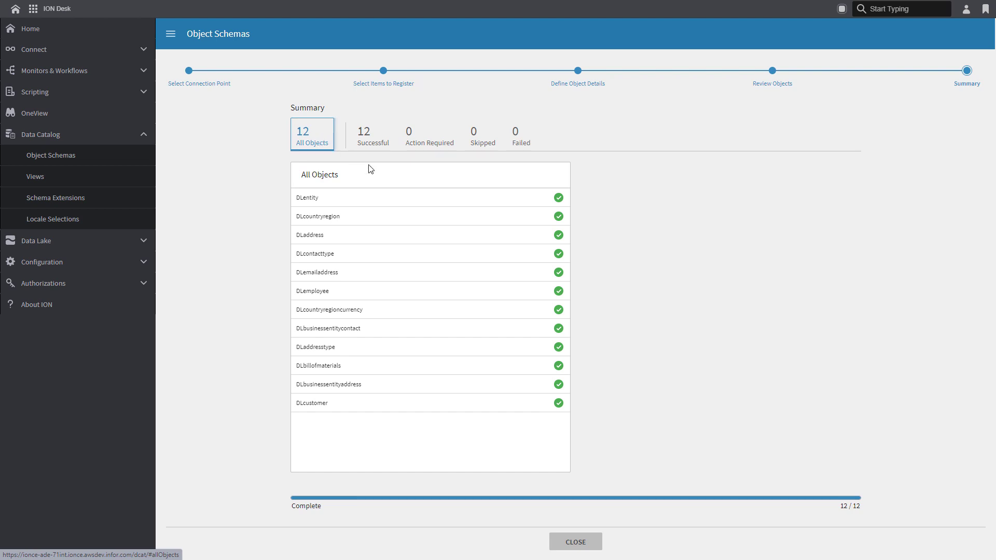
pyautogui.click(582, 543)
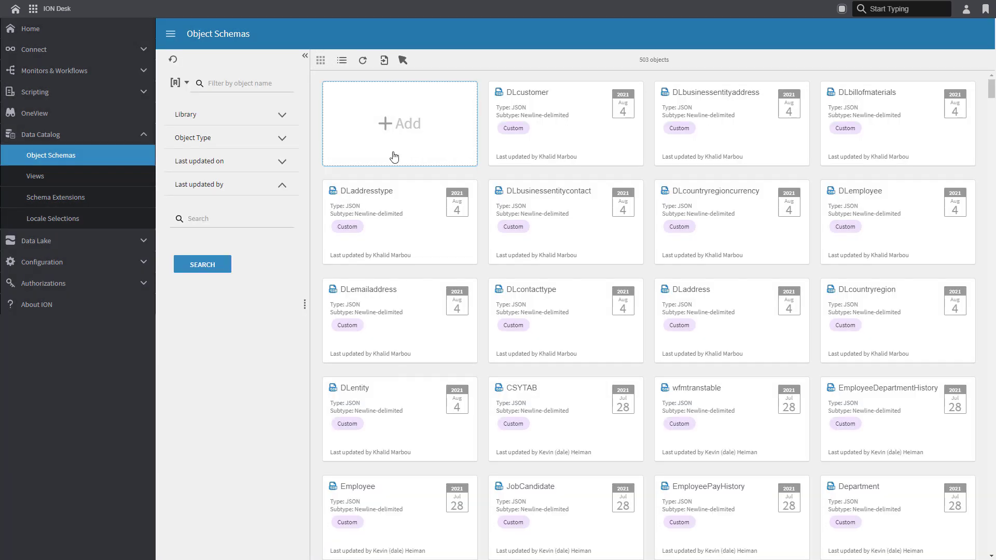
# Step: Filter object schemas to name DL, last updated Today, and inspect the DLcustomer schema
pyautogui.click(274, 85)
pyautogui.write('DL')
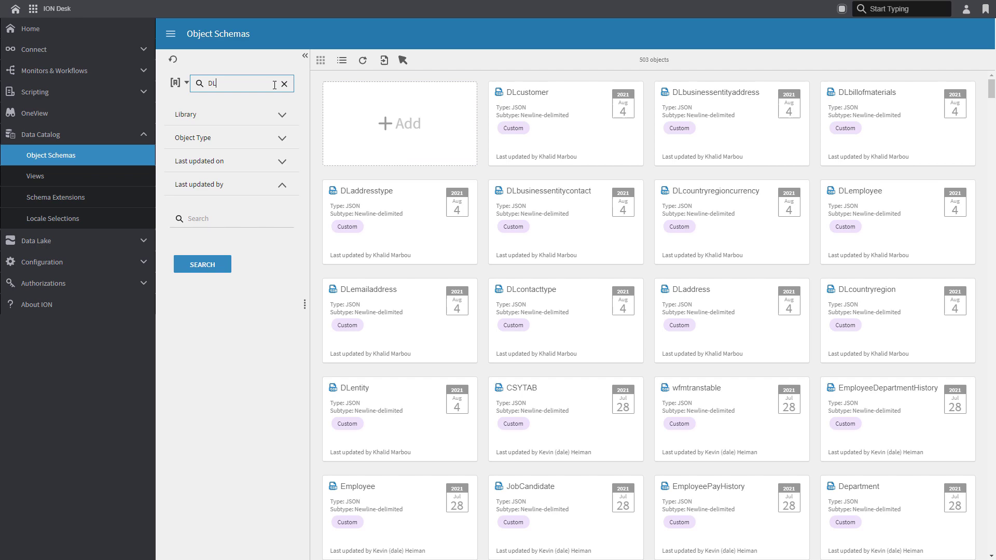
pyautogui.click(281, 162)
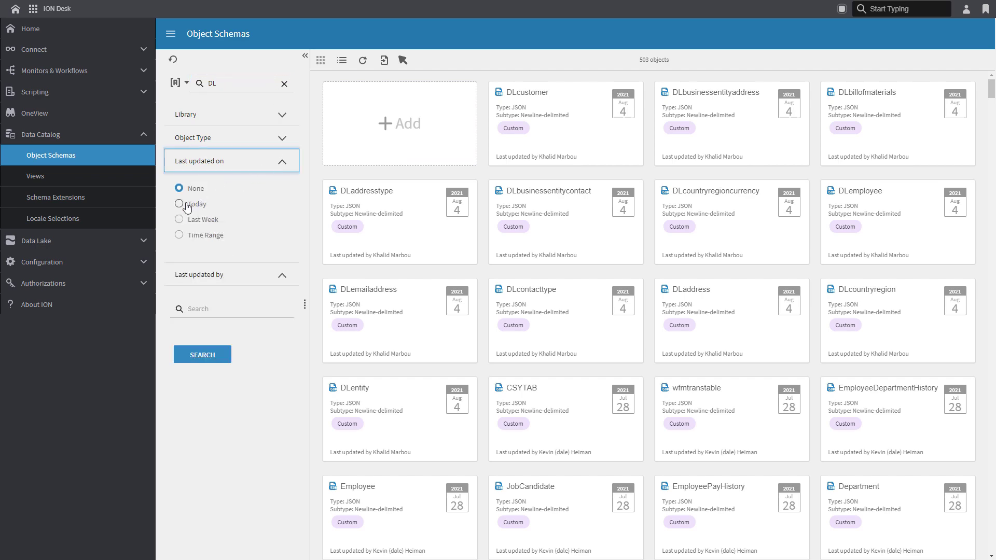
pyautogui.click(186, 205)
pyautogui.click(186, 356)
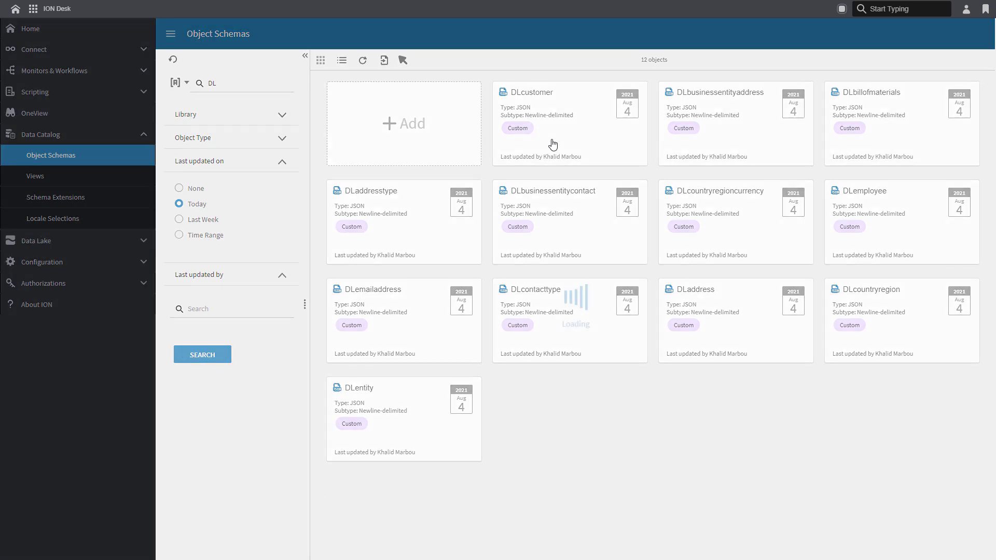
pyautogui.click(552, 145)
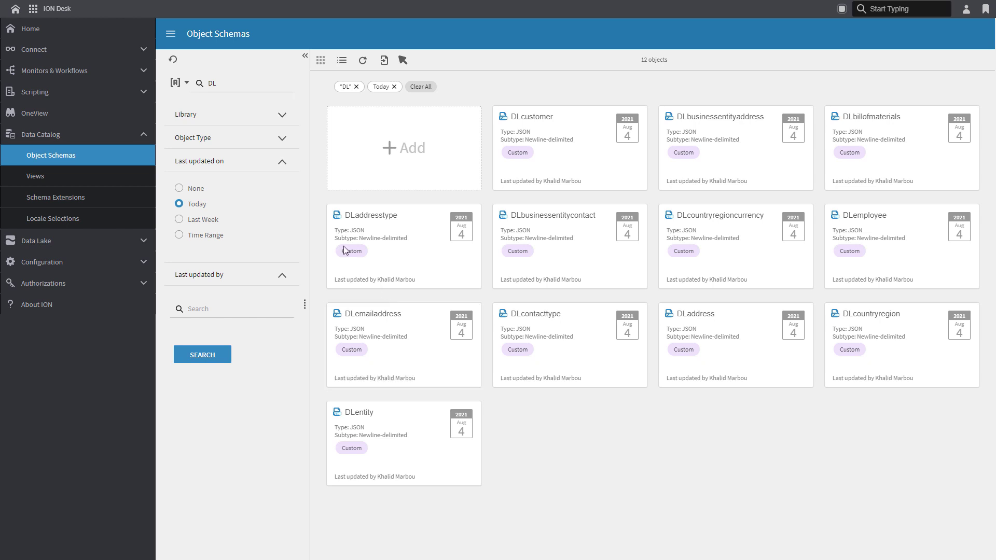
pyautogui.click(144, 49)
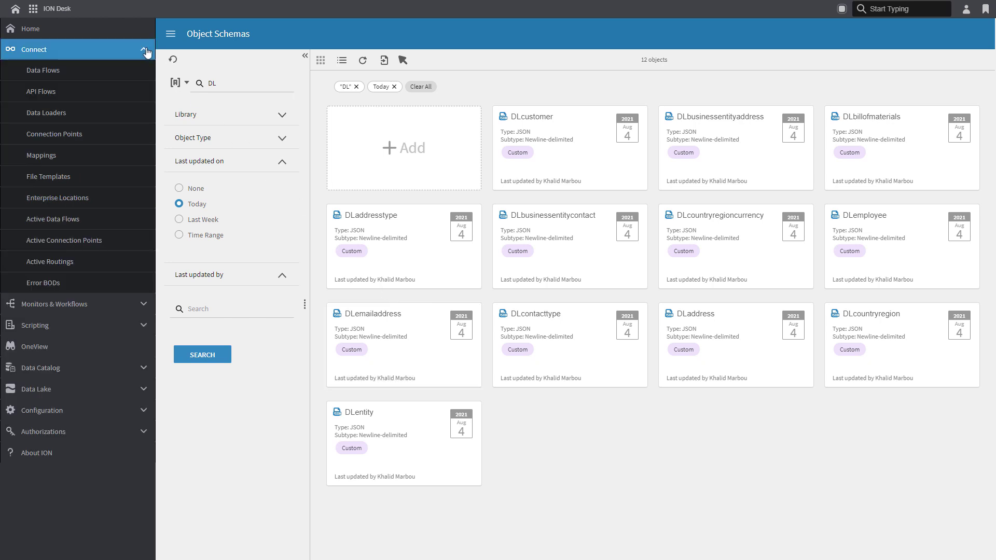
# Step: Create a data loader named DataLoader on the DataLoader connection point and list its documents
pyautogui.click(109, 114)
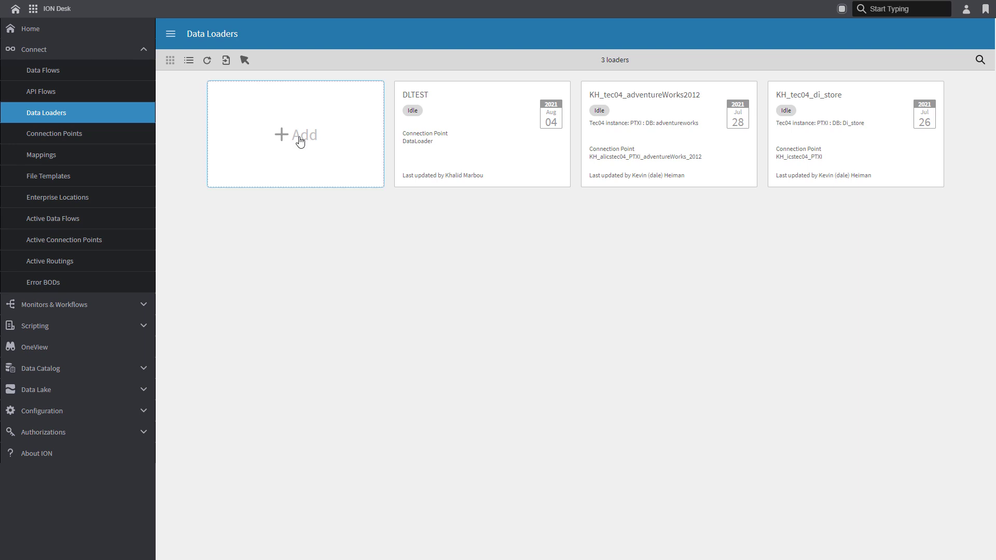
pyautogui.click(303, 144)
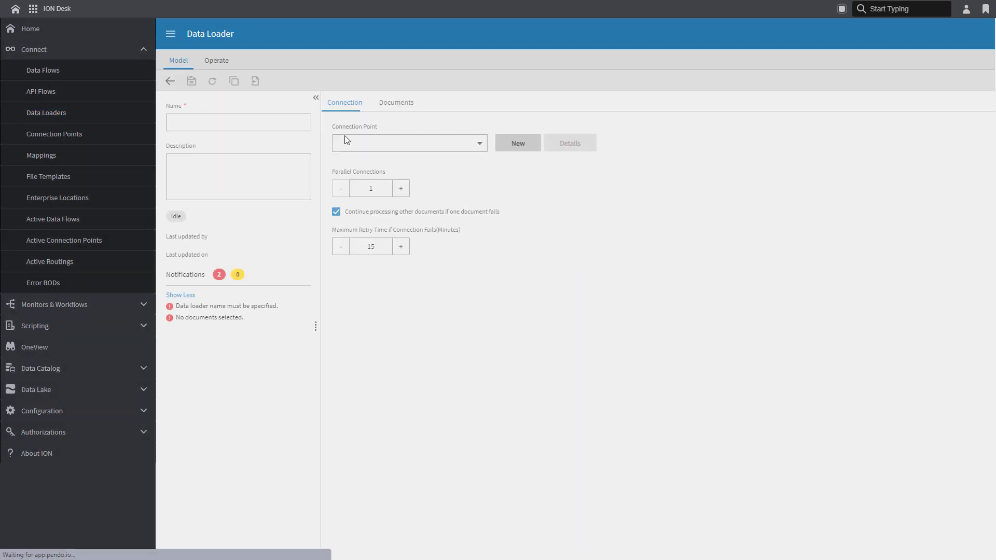
pyautogui.click(265, 120)
pyautogui.write('DataLoade')
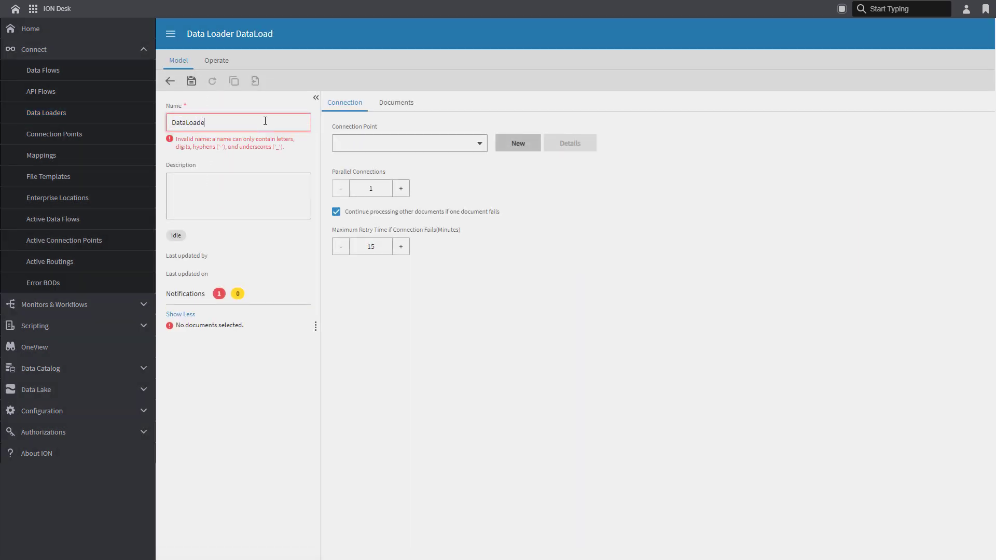
pyautogui.write('r')
pyautogui.click(355, 151)
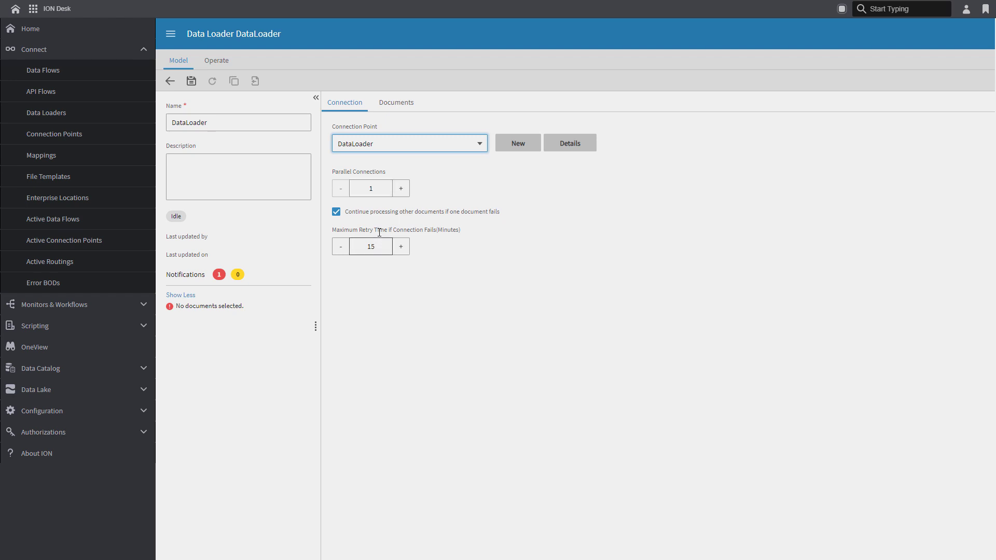
pyautogui.click(397, 106)
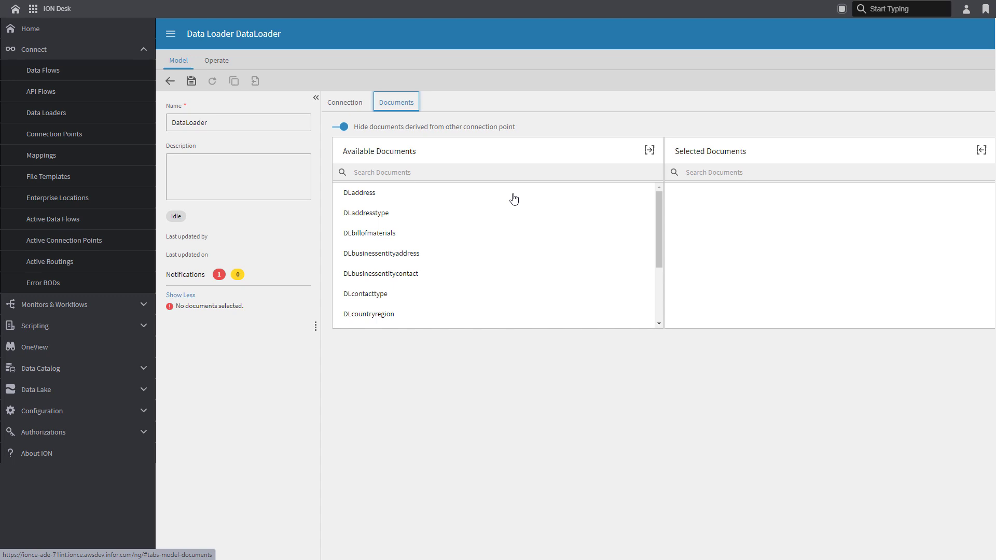
# Step: Move all available DL documents, DLaddress onward, into DataLoader, save it, and view its runs
pyautogui.click(513, 199)
pyautogui.hotkey('ctrl', 'a')
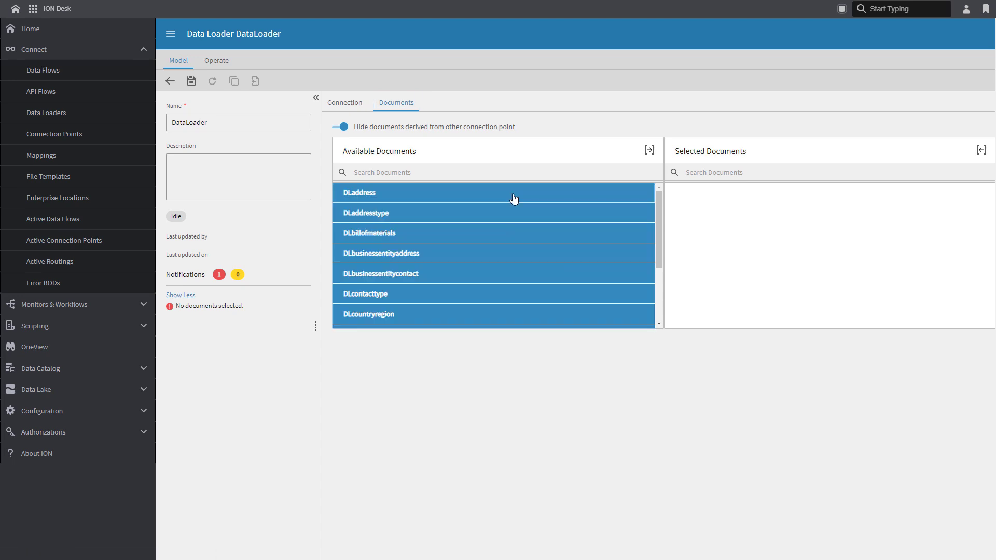
pyautogui.keyDown('ctrl'); pyautogui.click(502, 213); pyautogui.keyUp('ctrl')
pyautogui.keyDown('ctrl'); pyautogui.click(477, 273); pyautogui.keyUp('ctrl')
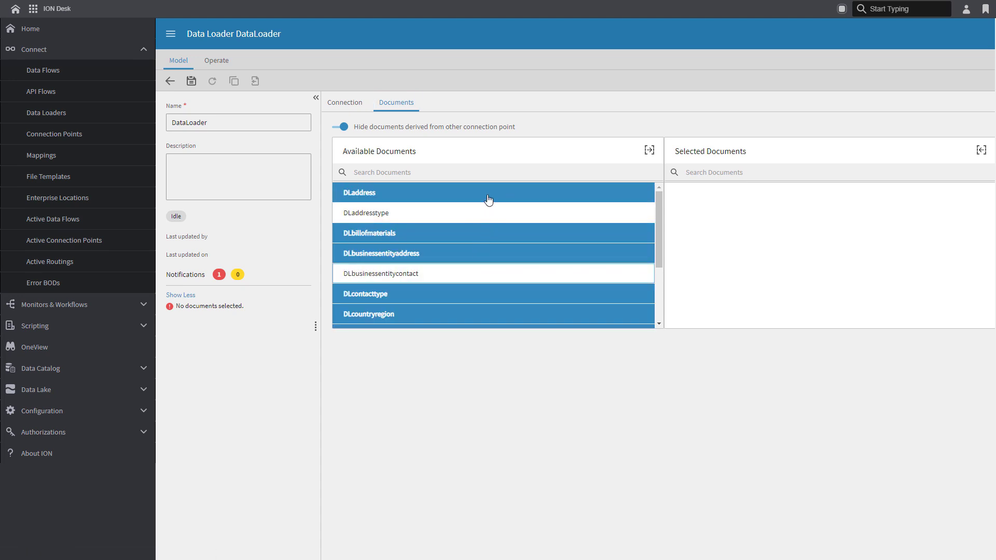
pyautogui.hotkey('ctrl', 'a')
pyautogui.click(488, 200)
pyautogui.keyDown('shift'); pyautogui.click(487, 273); pyautogui.keyUp('shift')
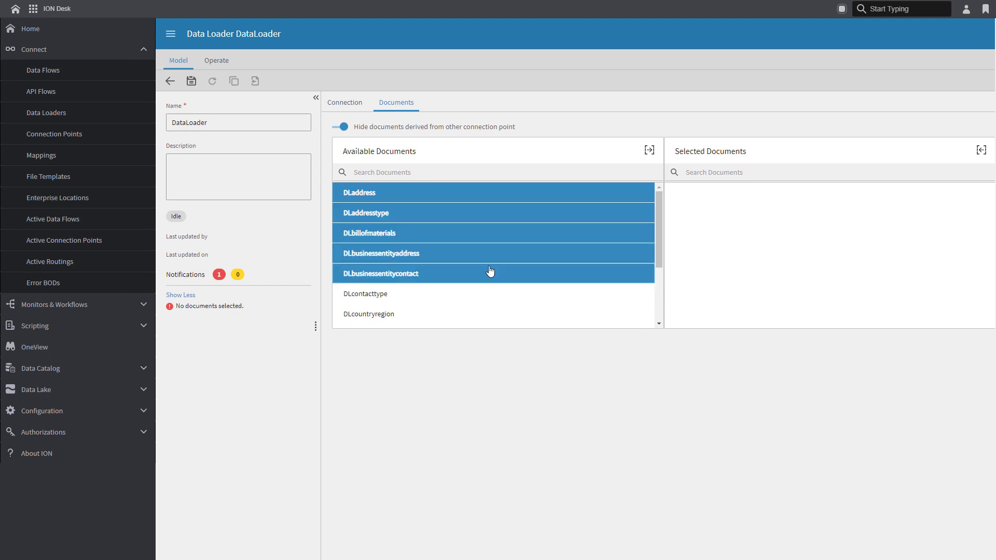
pyautogui.hotkey('ctrl', 'a')
pyautogui.click(649, 150)
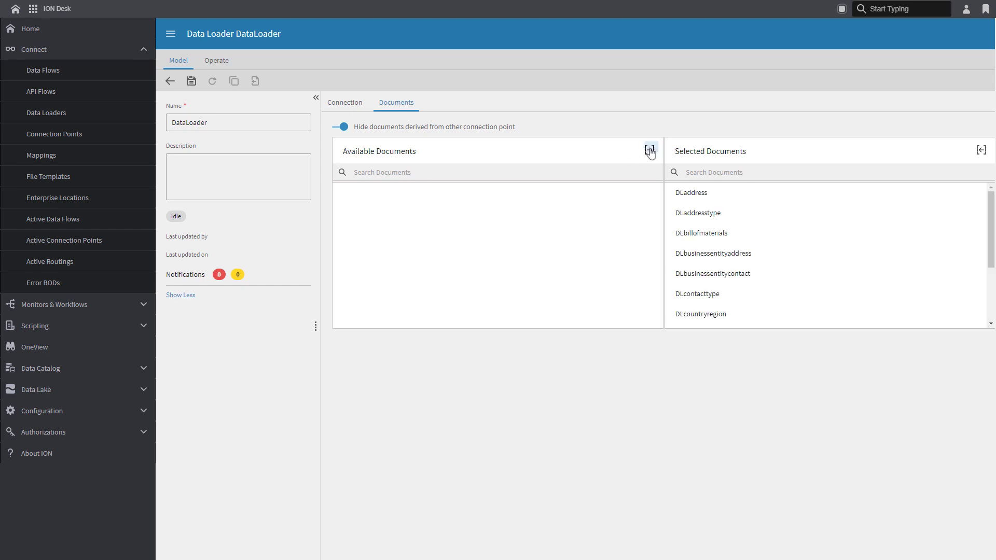
pyautogui.click(191, 82)
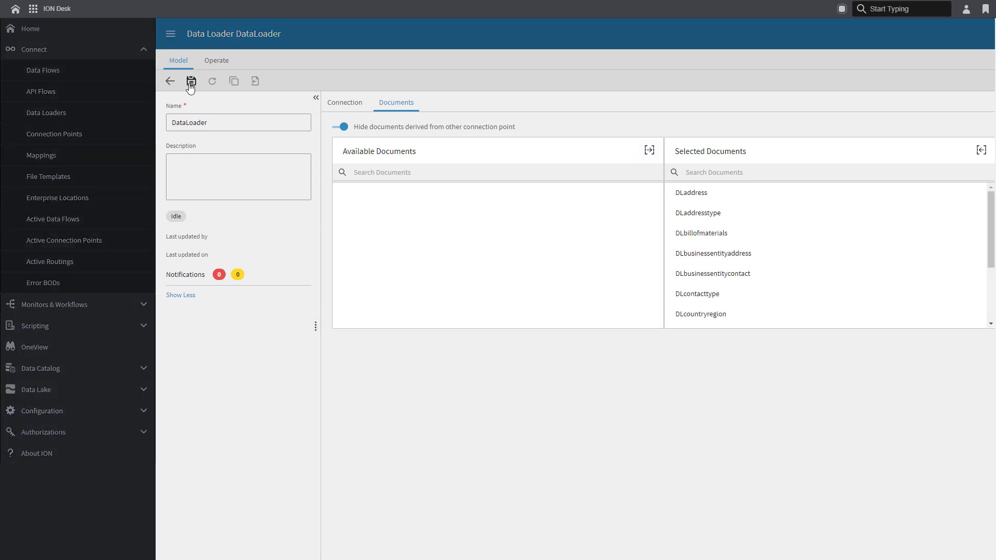
pyautogui.click(216, 63)
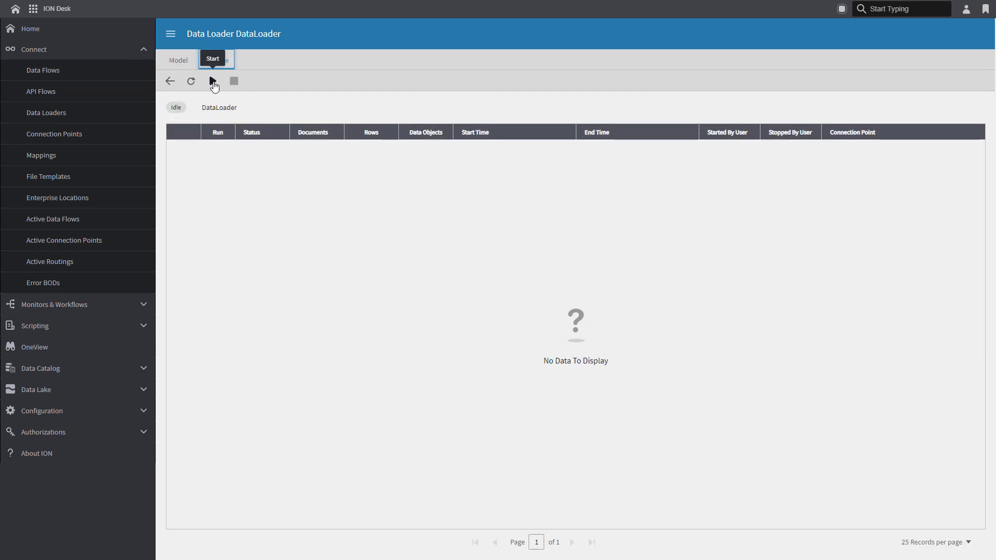
# Step: Launch DataLoader's first run with the All documents option, queuing its twelve documents
pyautogui.click(212, 81)
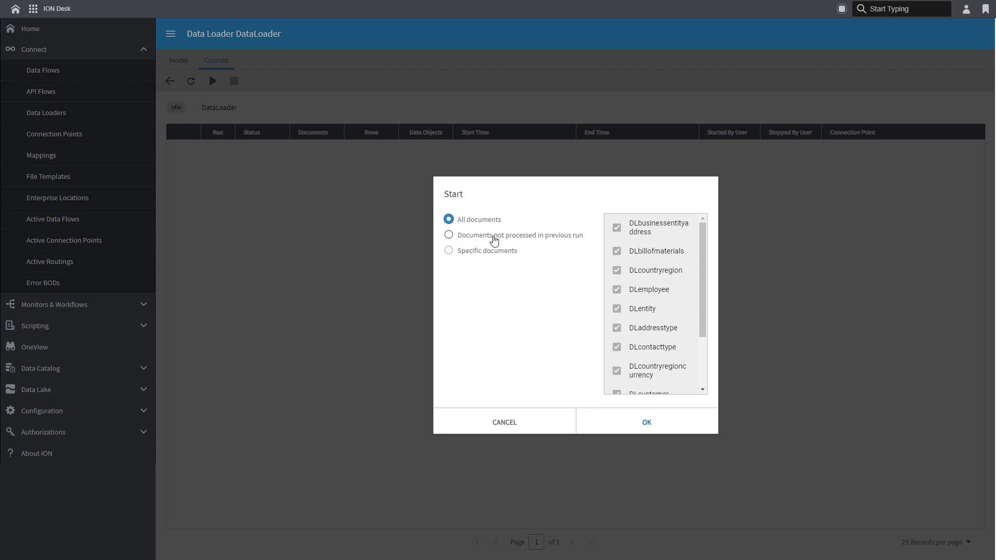
pyautogui.click(494, 241)
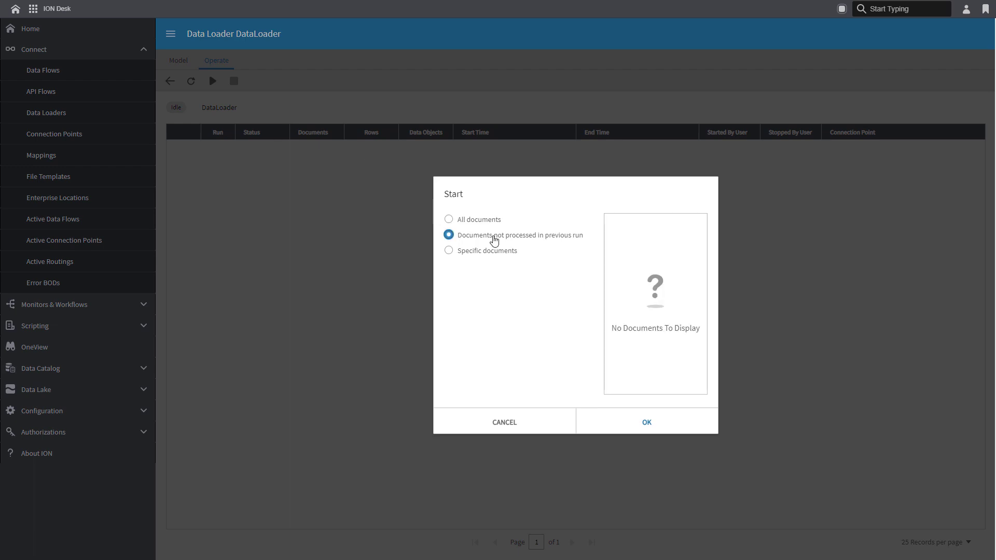
pyautogui.click(495, 256)
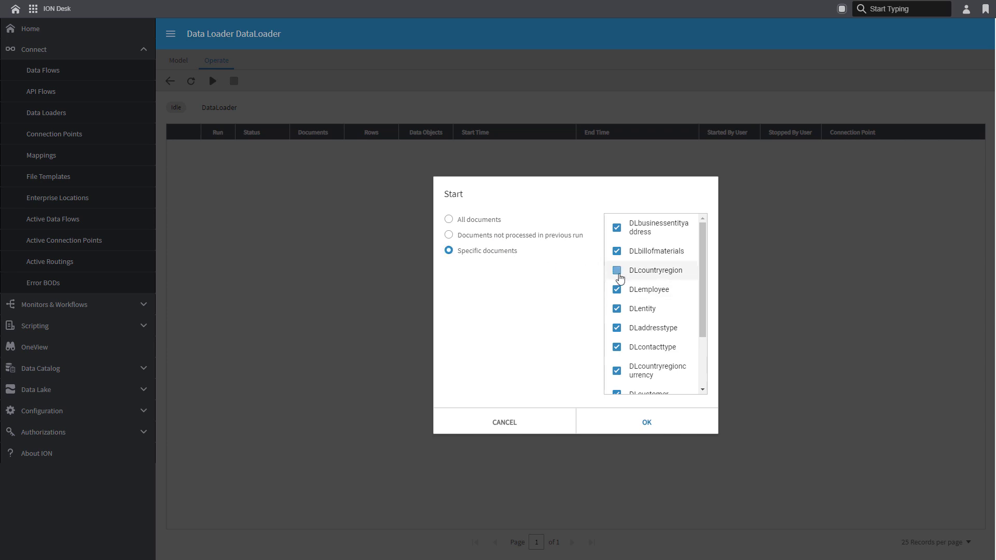
pyautogui.click(618, 274)
pyautogui.click(447, 223)
pyautogui.click(633, 425)
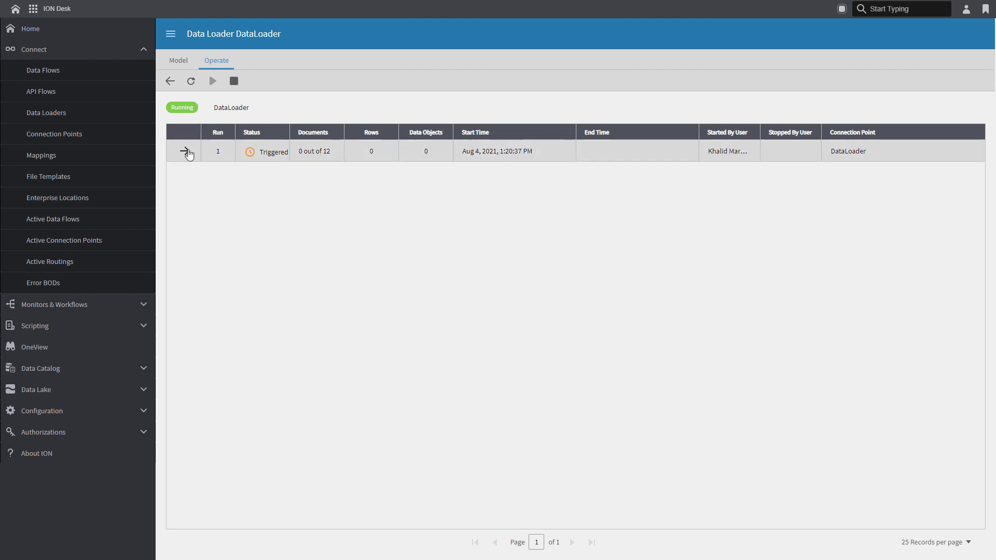
# Step: Refresh run 1 until all twelve documents finish with 104,048 rows, then return to the runs list
pyautogui.click(185, 151)
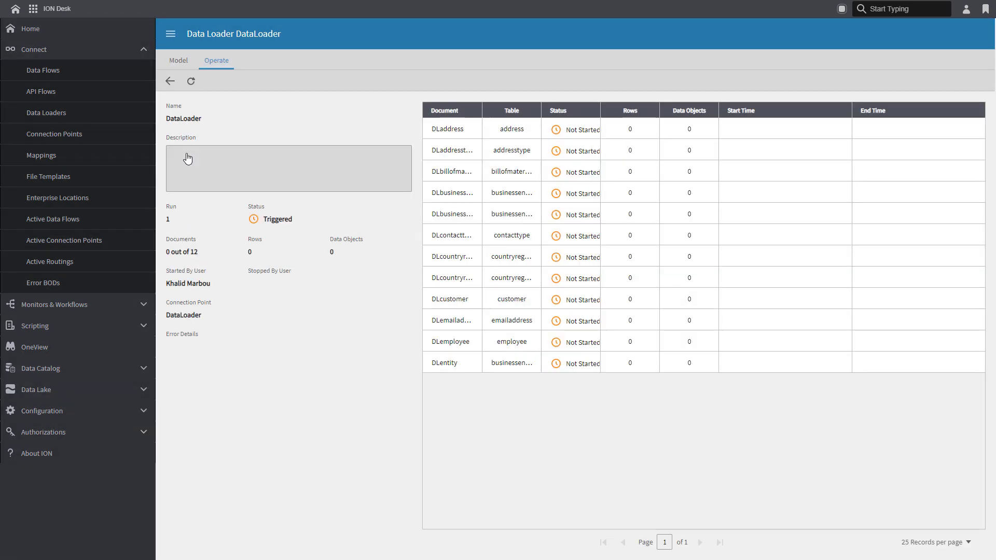
pyautogui.click(190, 81)
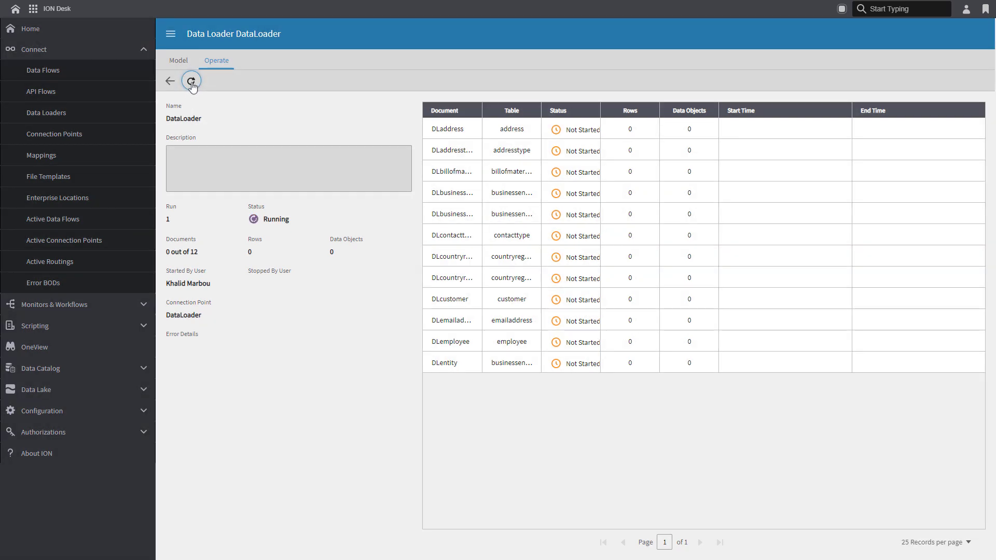
pyautogui.click(192, 81)
pyautogui.click(196, 80)
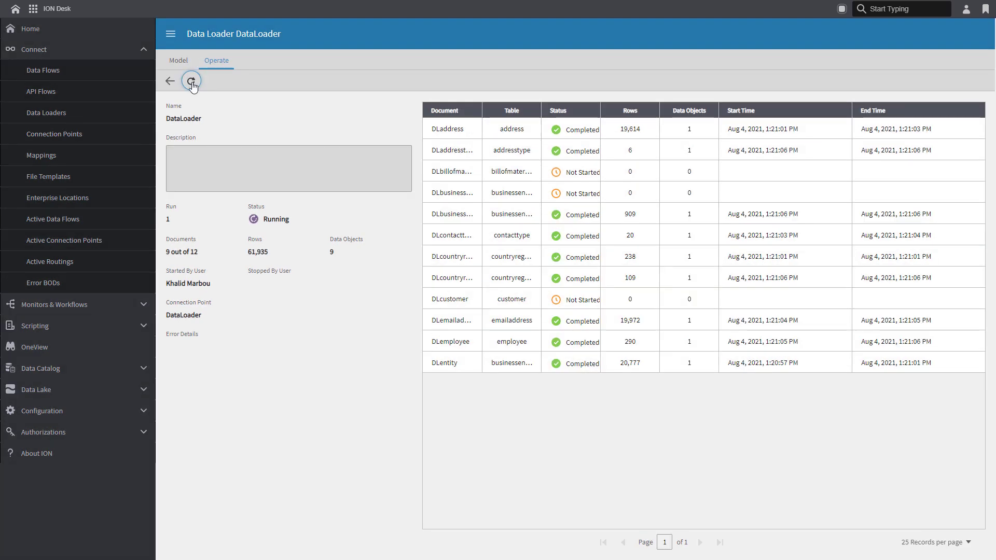
pyautogui.click(193, 86)
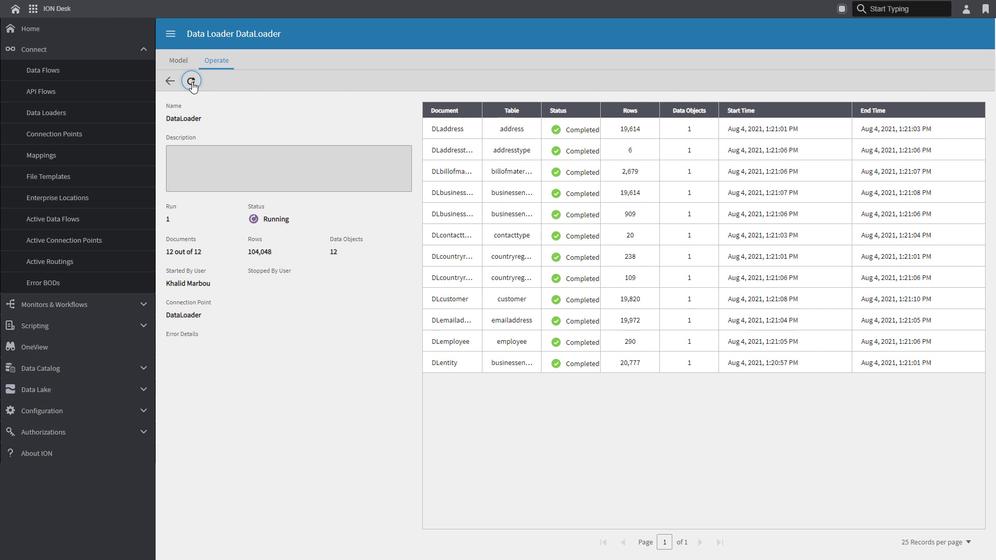
pyautogui.click(170, 82)
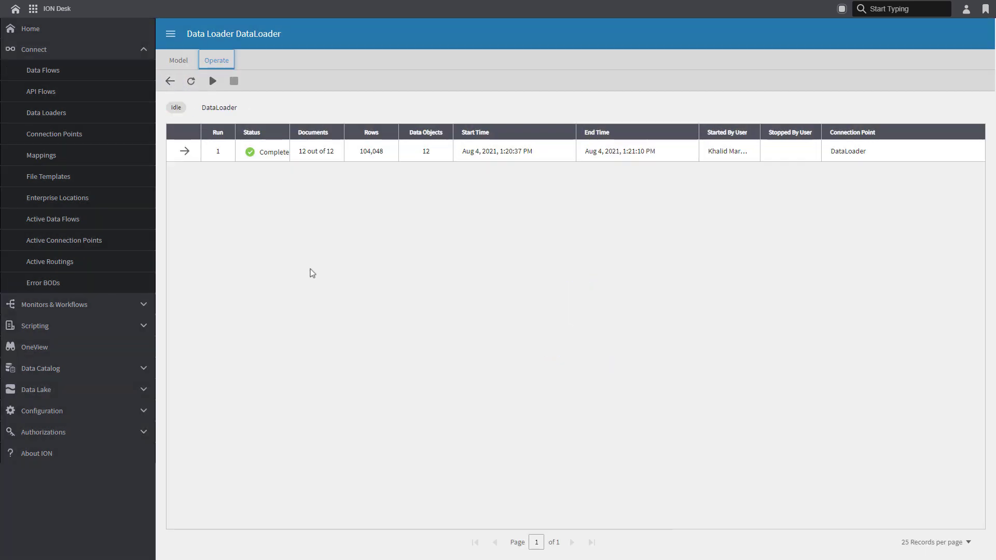
# Step: Open Data Lake Atlas and inspect the DLbusinessentityaddress and DLcustomer data objects
pyautogui.click(144, 389)
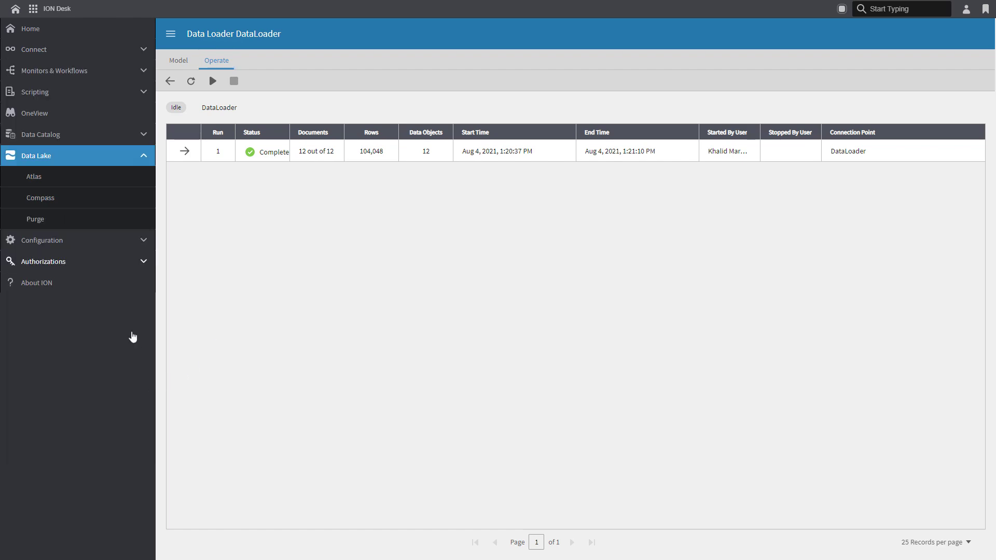
pyautogui.click(83, 178)
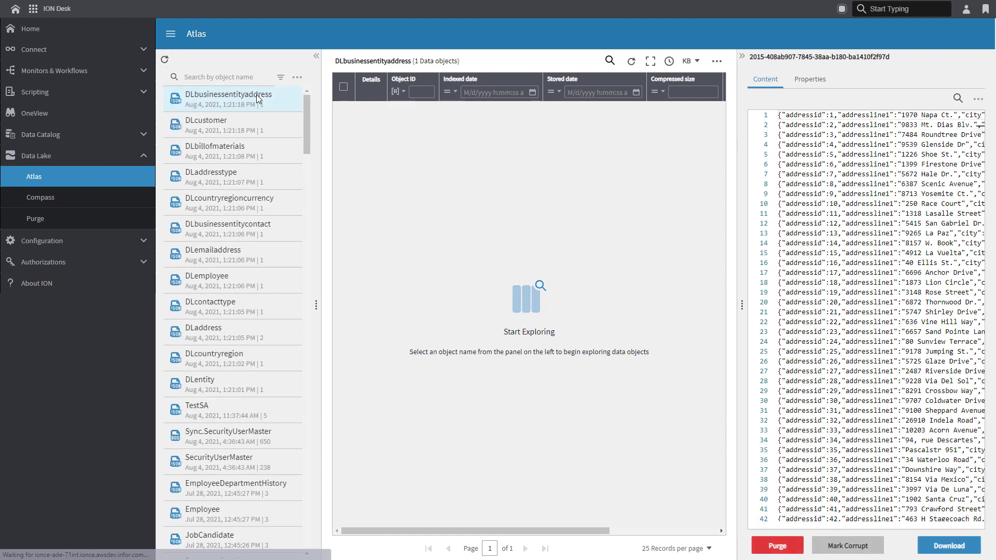
pyautogui.click(218, 101)
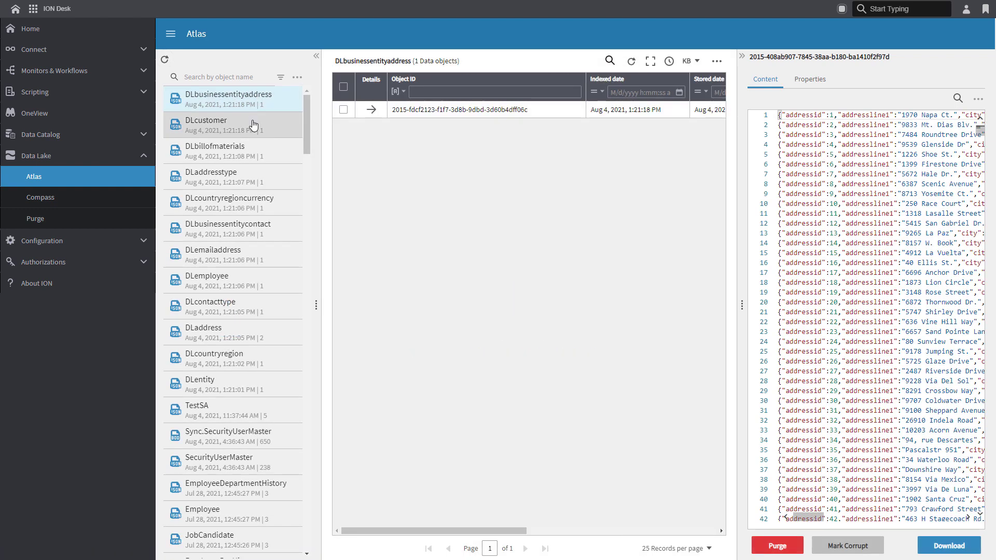
pyautogui.click(251, 125)
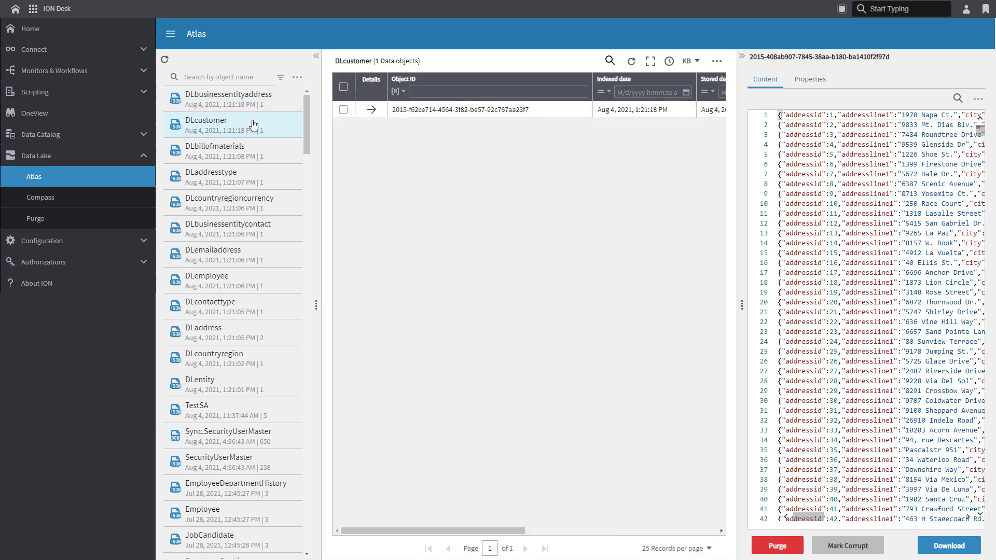